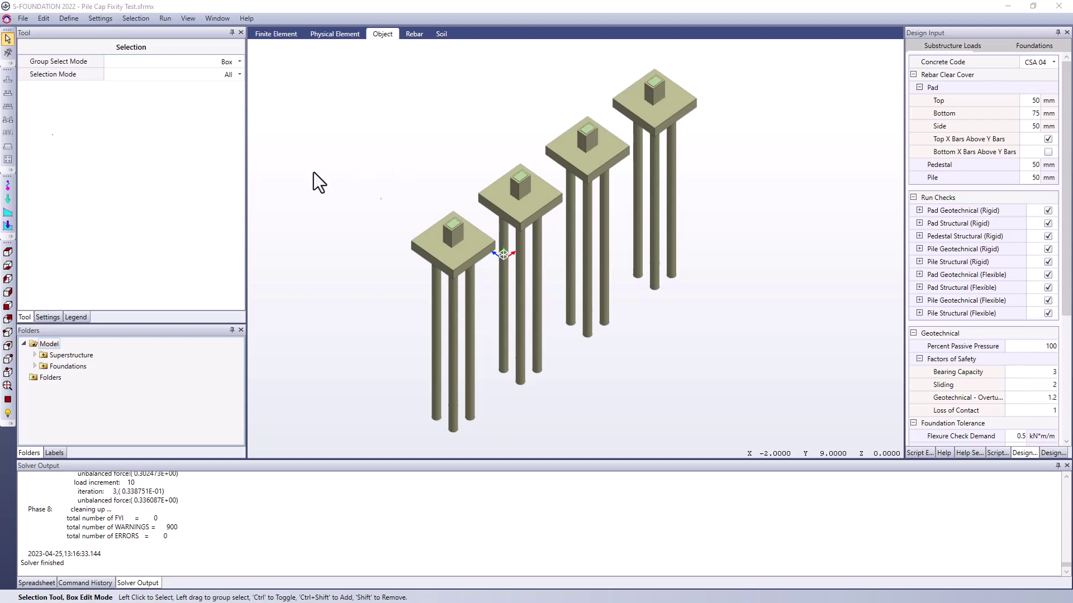
- Show and hide the Fx 50 kN and Fz -500 kN load labels on each cap, then resume plain selection
left_click(8, 200)
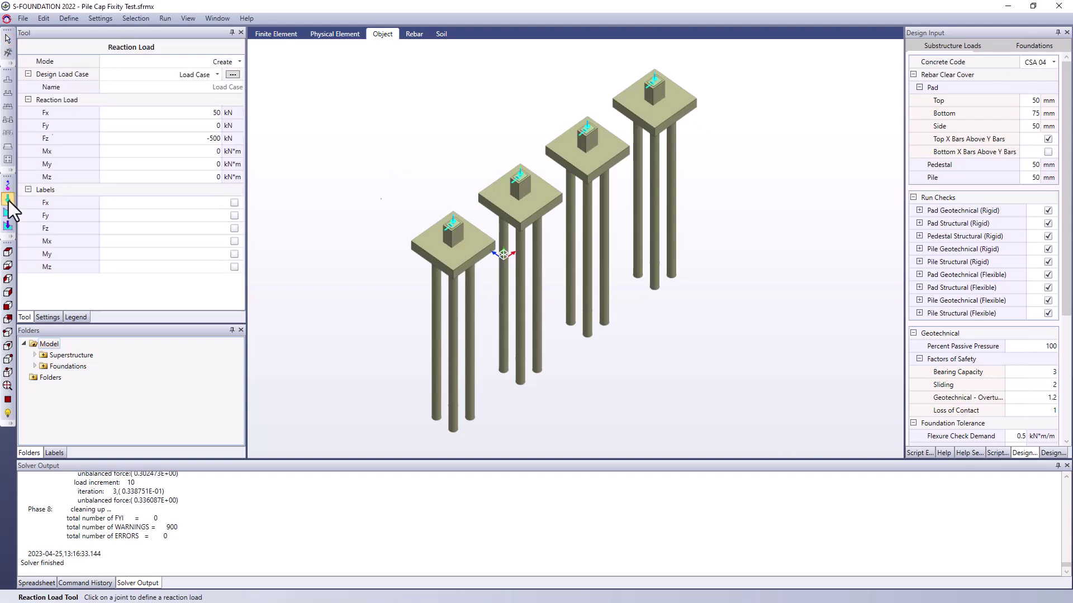
left_click(234, 203)
left_click(234, 203)
left_click(234, 228)
left_click(234, 228)
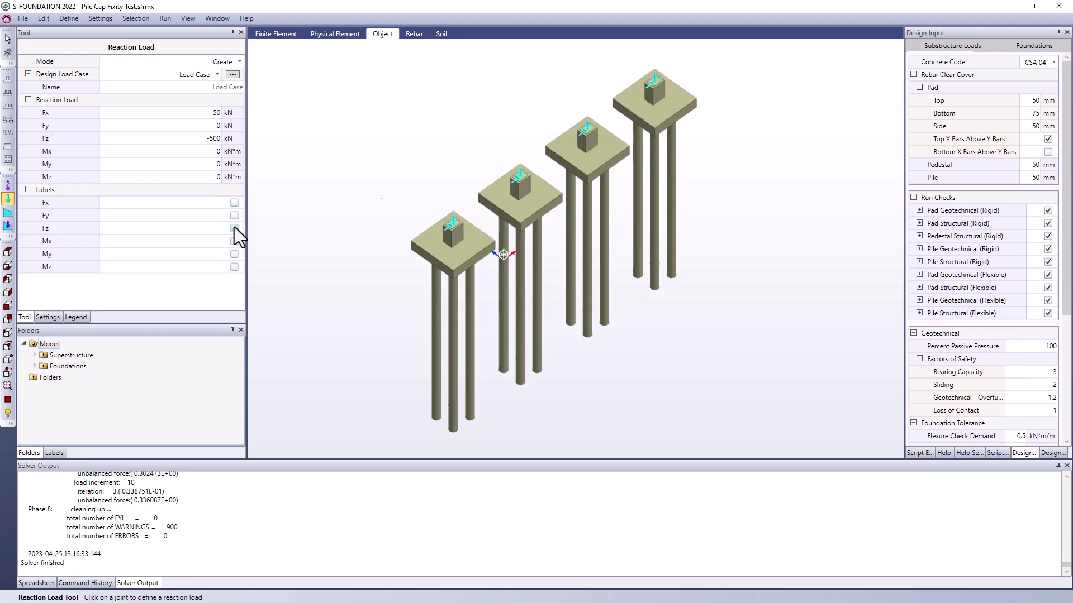
left_click(8, 38)
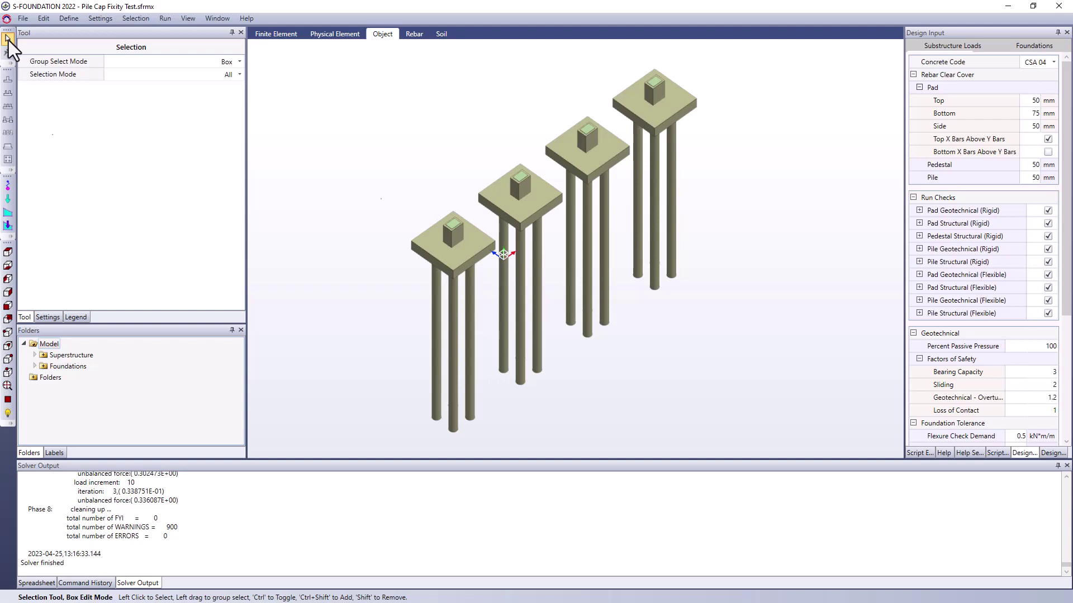
- In Define > Pads/Pile Caps, compare the four 2,500 × 2,500 mm, 500 mm-thick caps, ending on cap 1
left_click(70, 19)
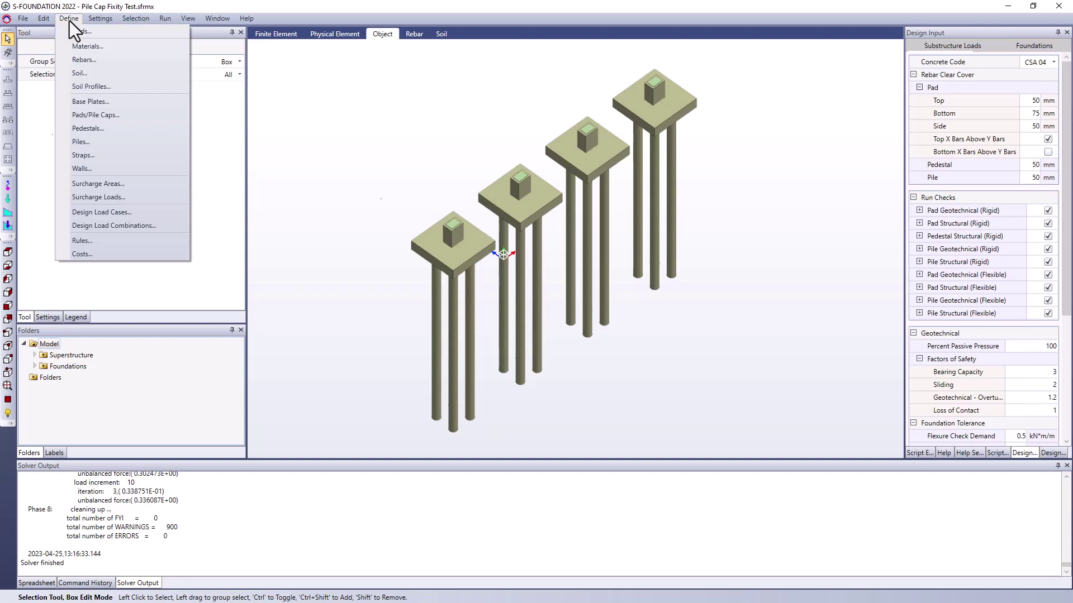
left_click(91, 116)
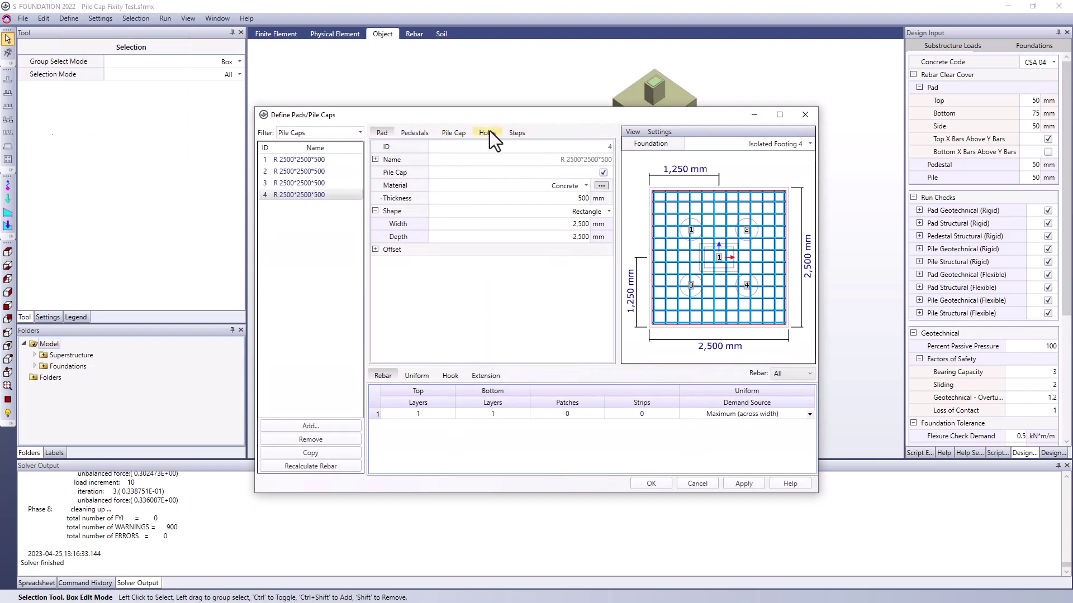
left_click(331, 162)
left_click(327, 169)
left_click(326, 184)
left_click(330, 194)
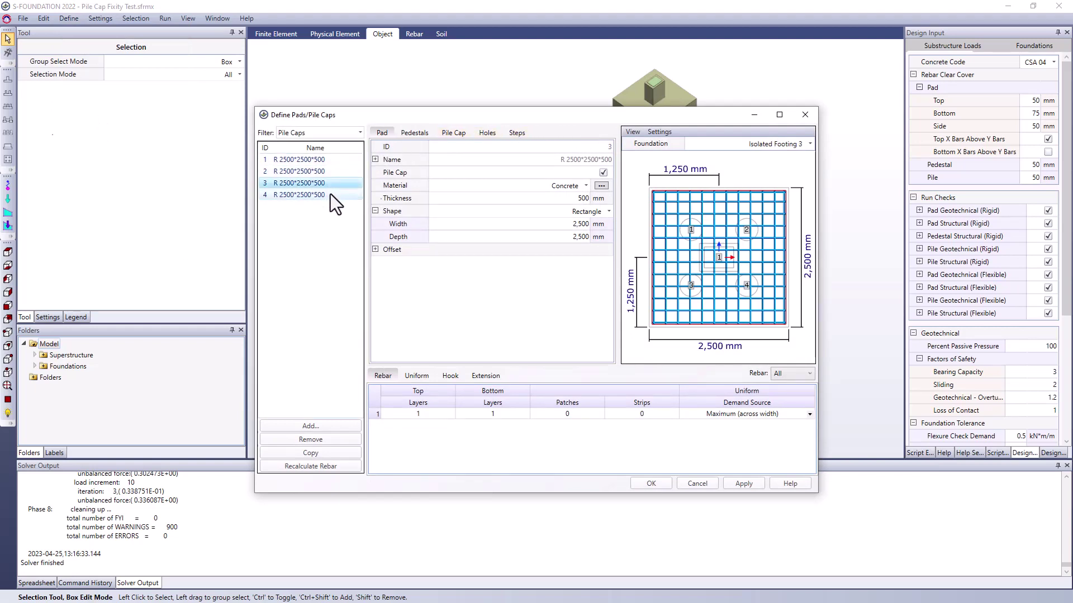
left_click(332, 162)
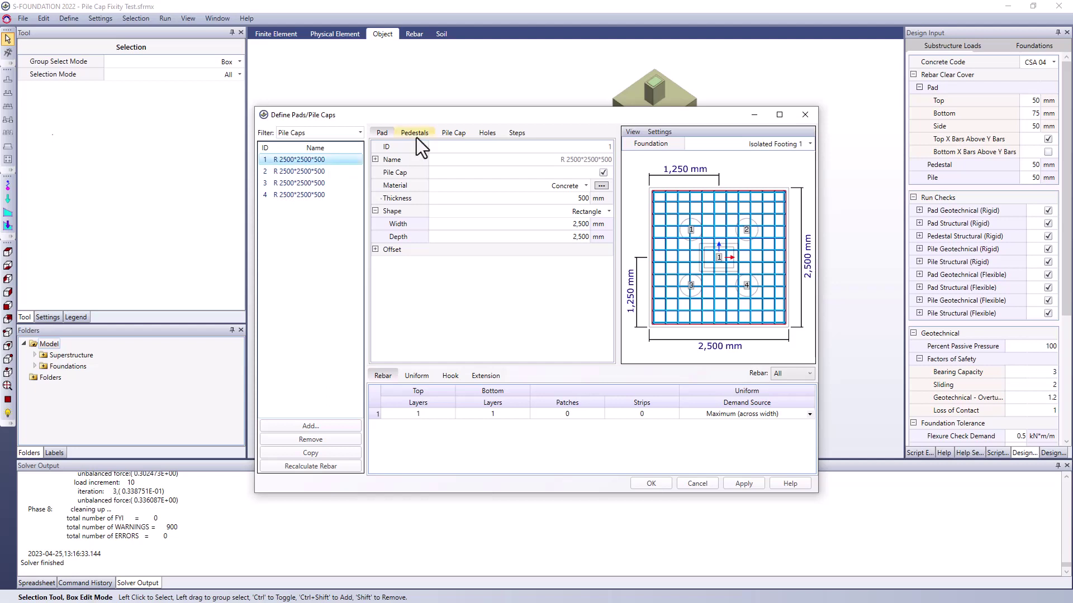
- Show pile cap 1's pile table and select all four Pinned head connections with Spring tips
left_click(467, 133)
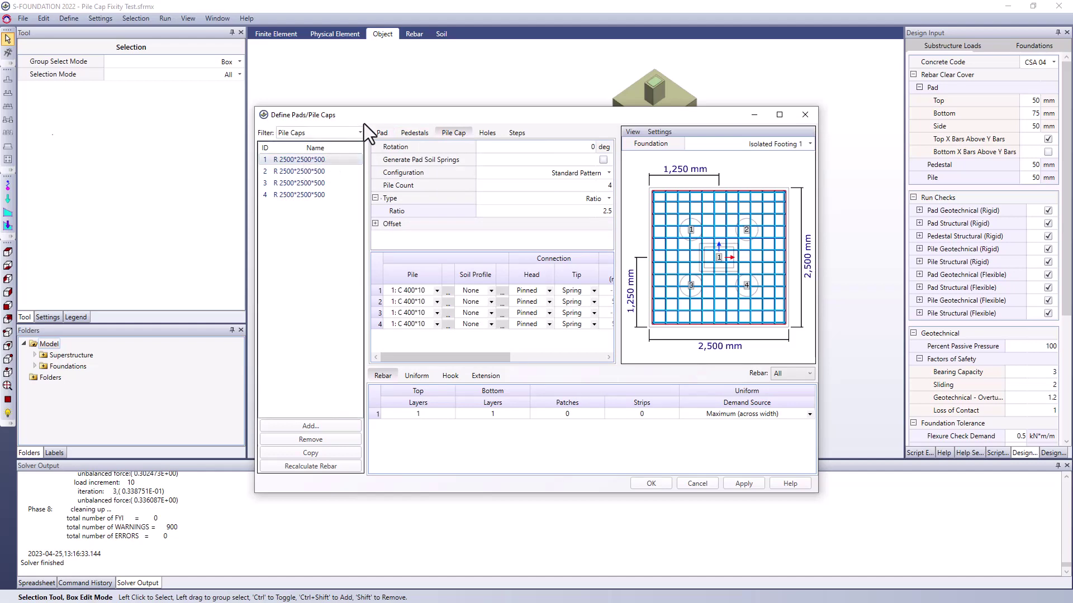
left_click_drag(366, 120, 397, 336)
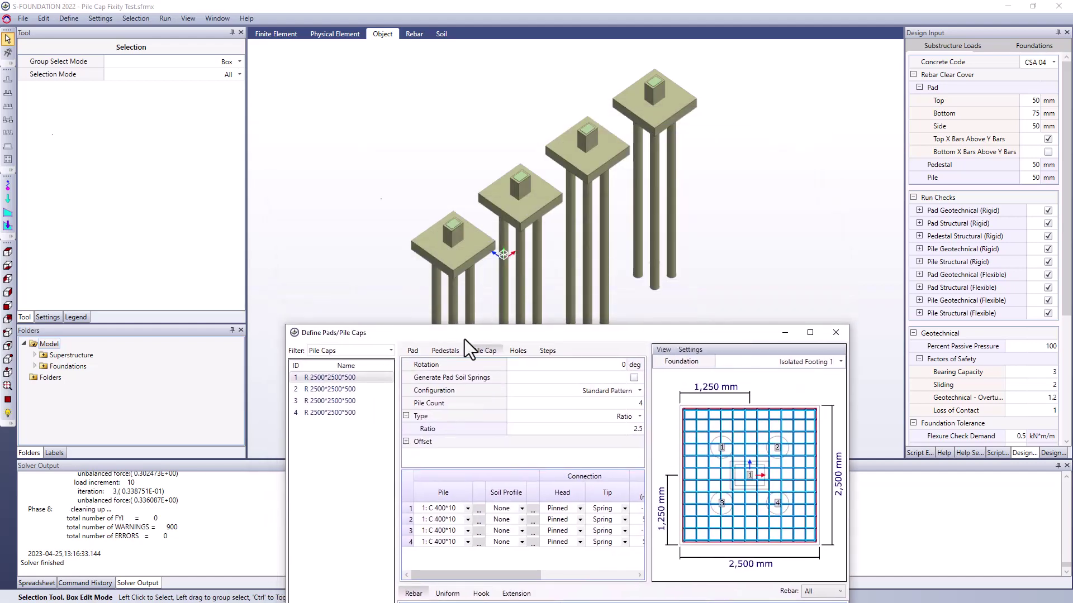
left_click_drag(464, 336, 398, 74)
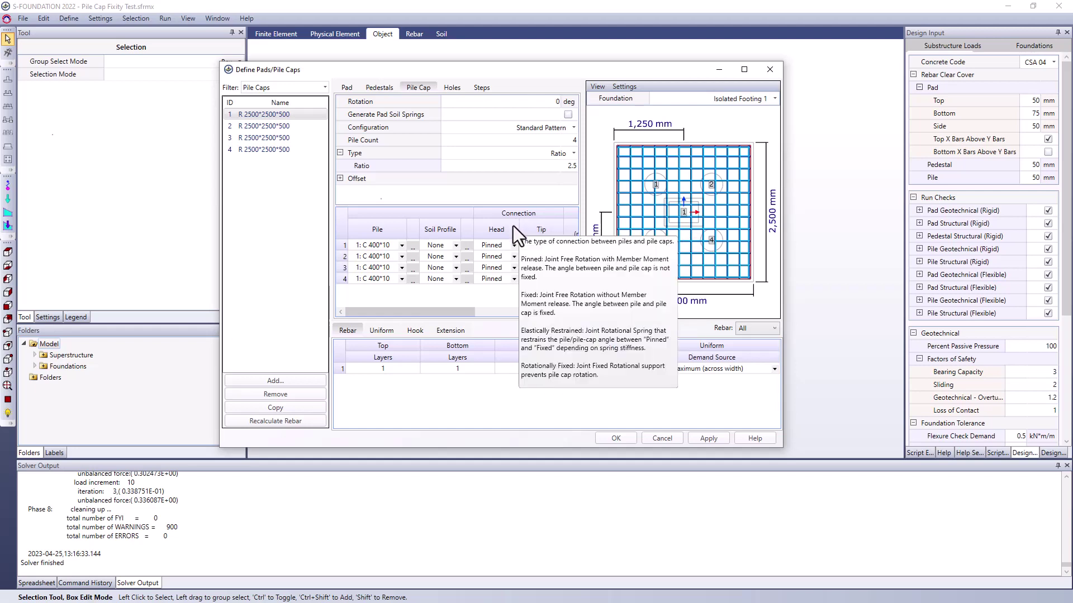
mouse_move(552, 223)
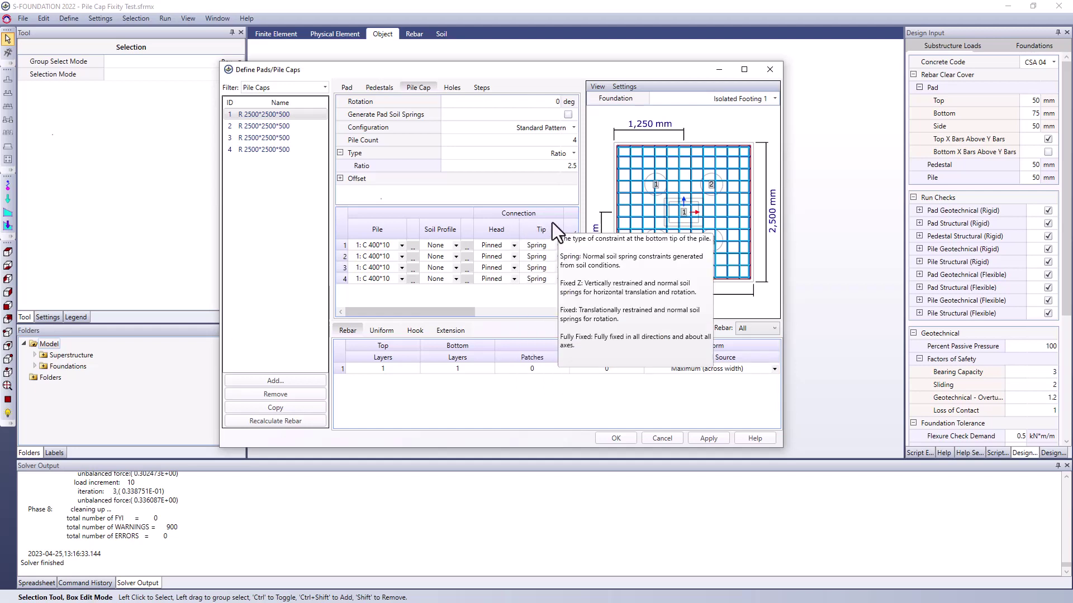
left_click(513, 230)
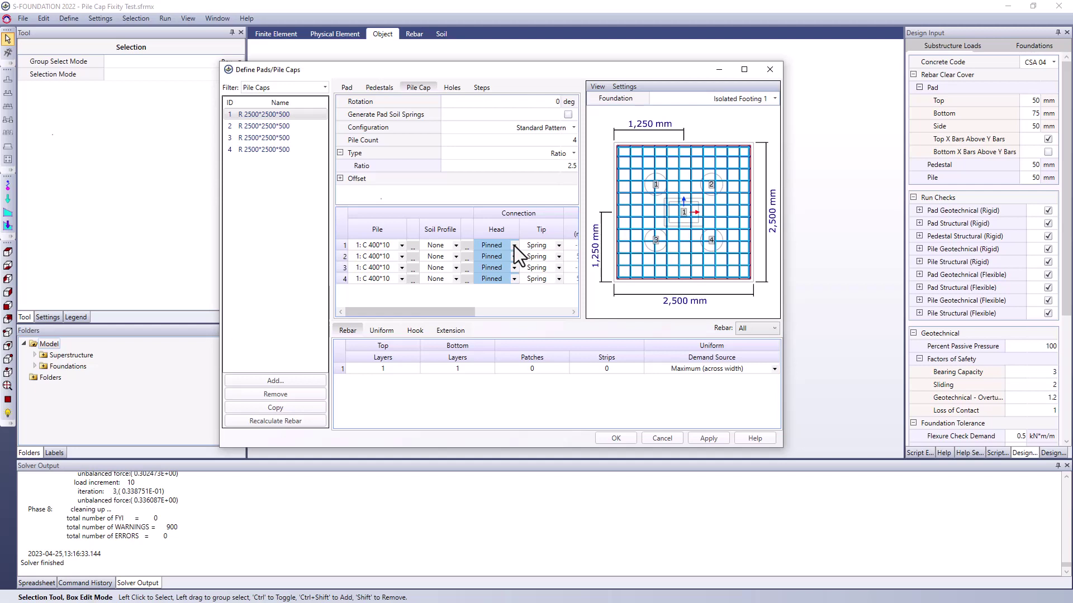
- Set all four pile heads of pile cap 2 to Fixed, keeping Spring tips
left_click(262, 128)
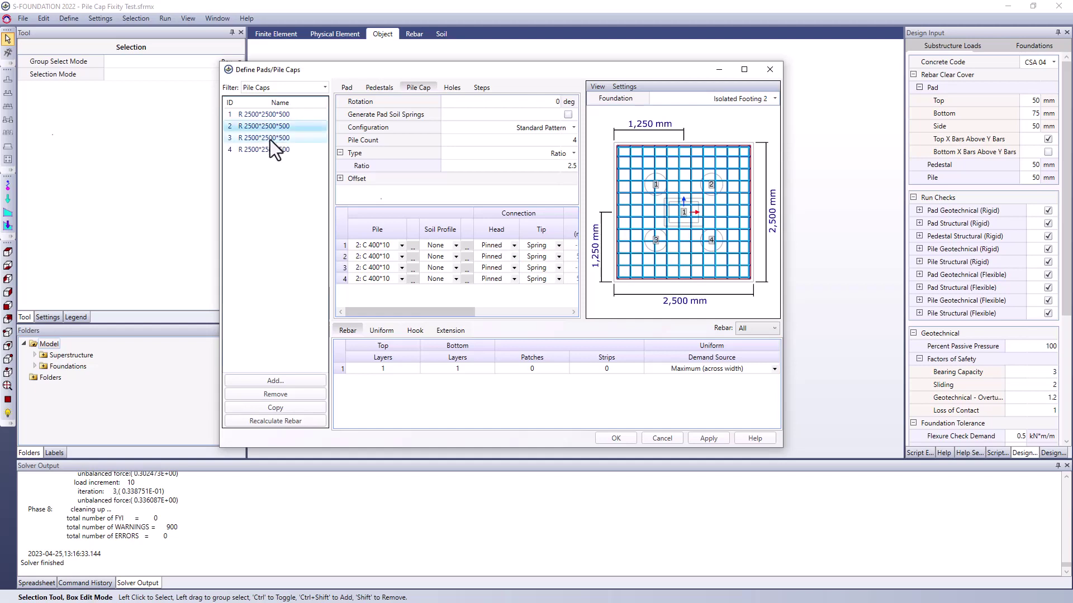
left_click(514, 245)
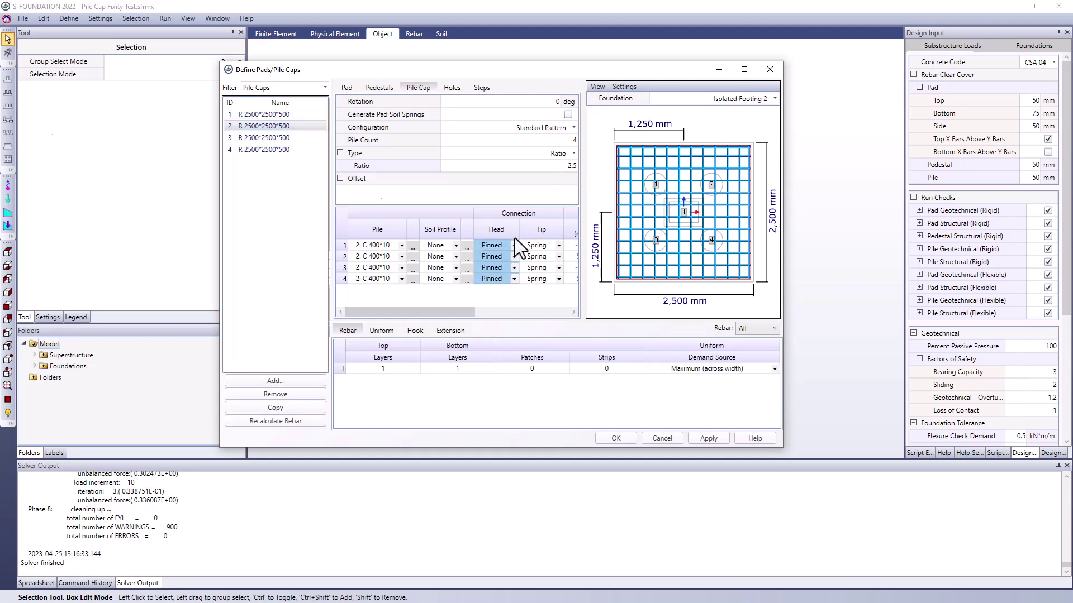
left_click(515, 246)
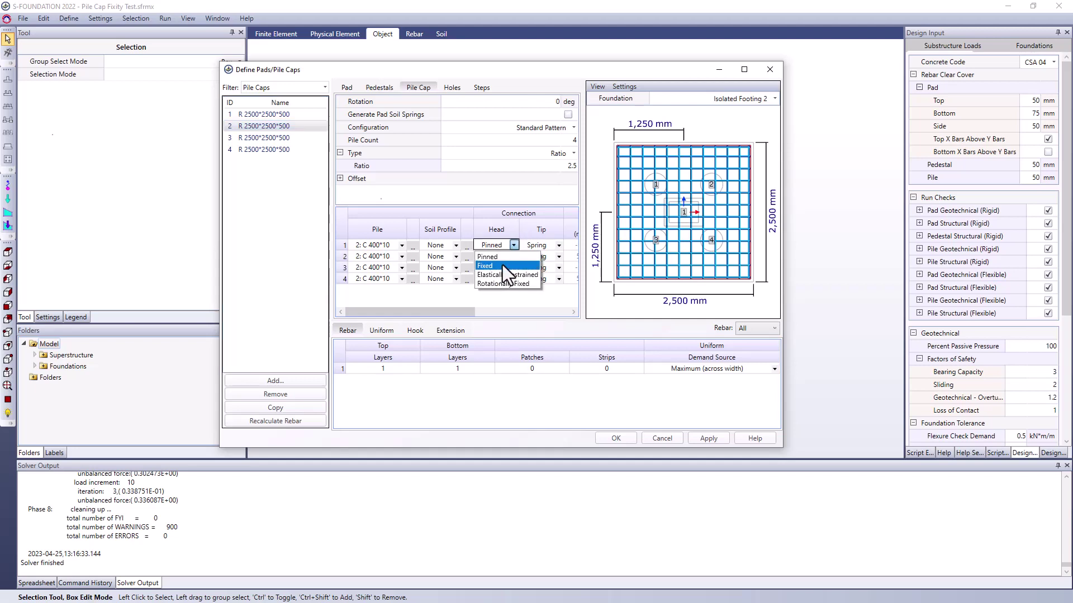
left_click(502, 265)
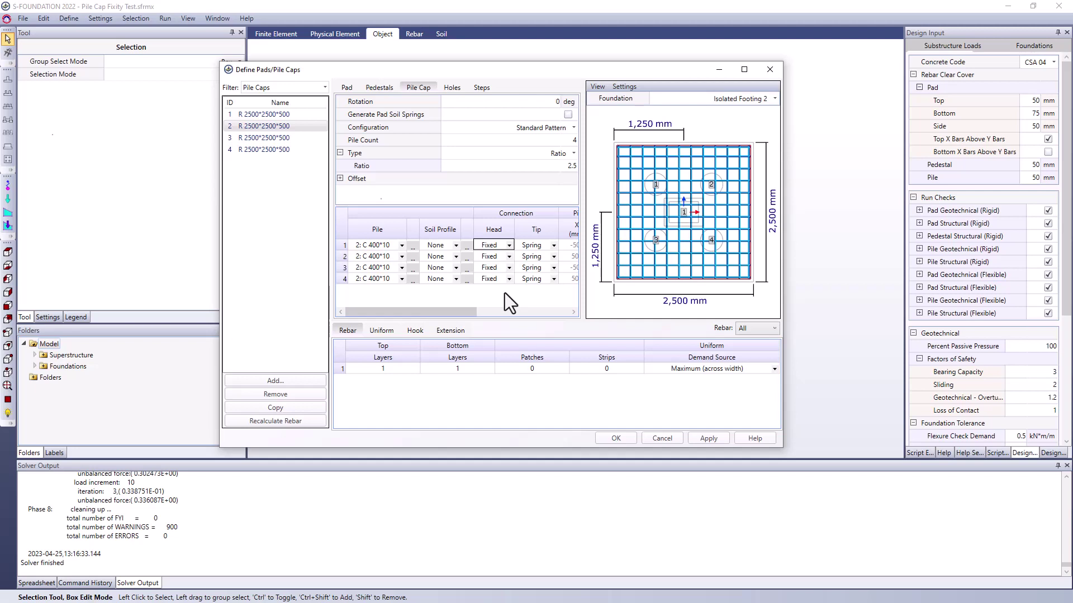
- Set all four pile heads of pile cap 3 to Elastically Restrained
left_click(265, 139)
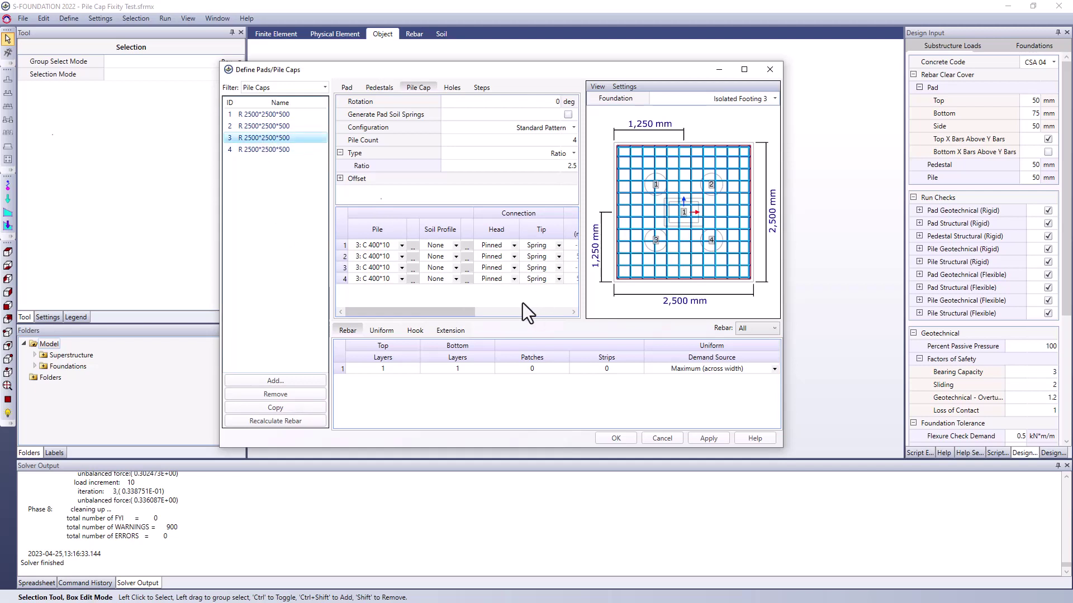
left_click(510, 230)
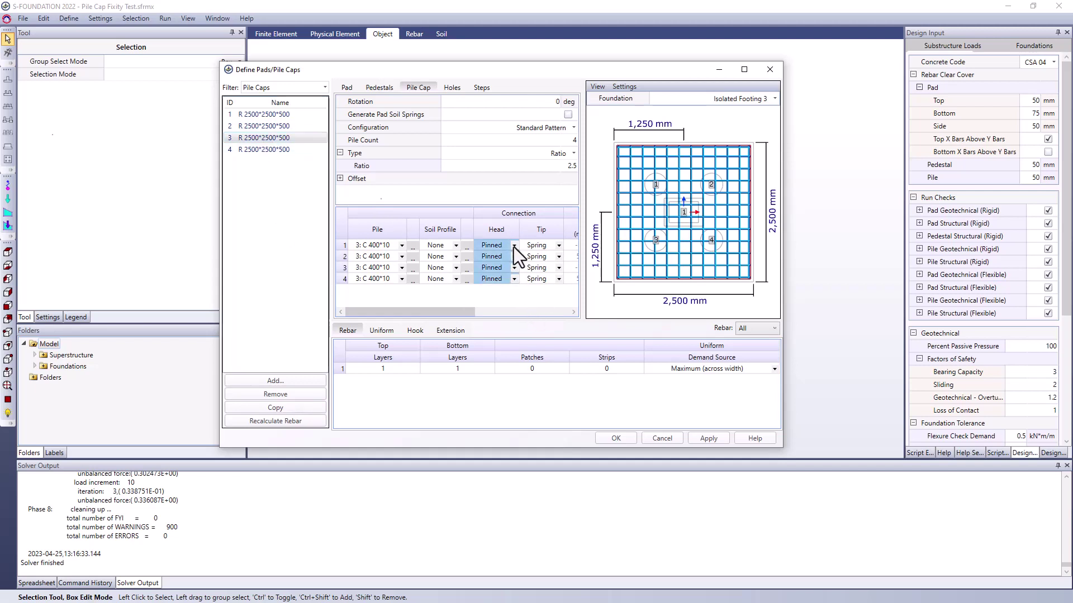
left_click(514, 245)
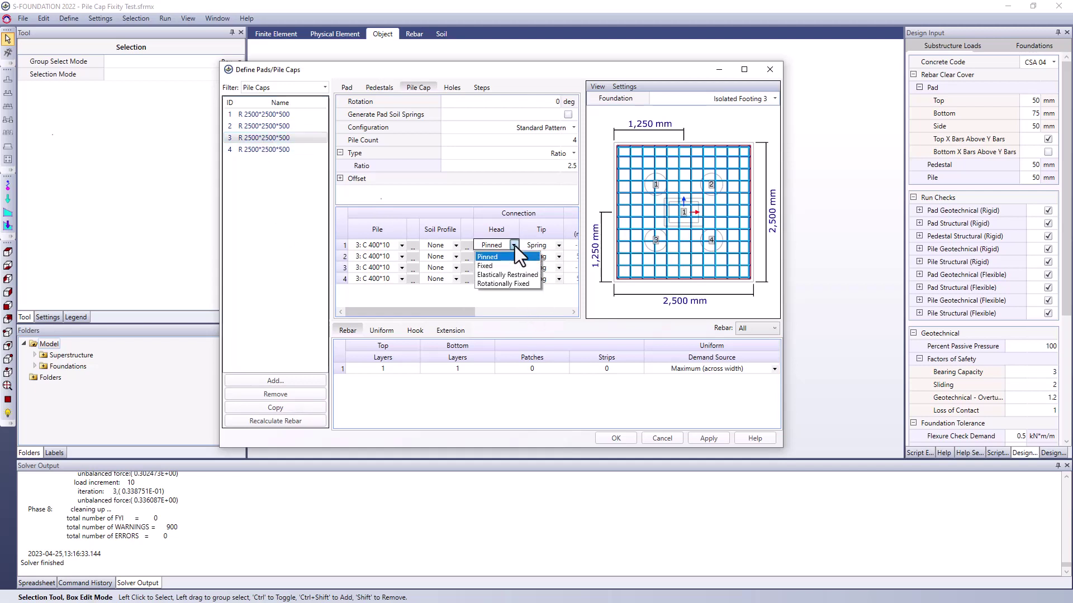
left_click(511, 276)
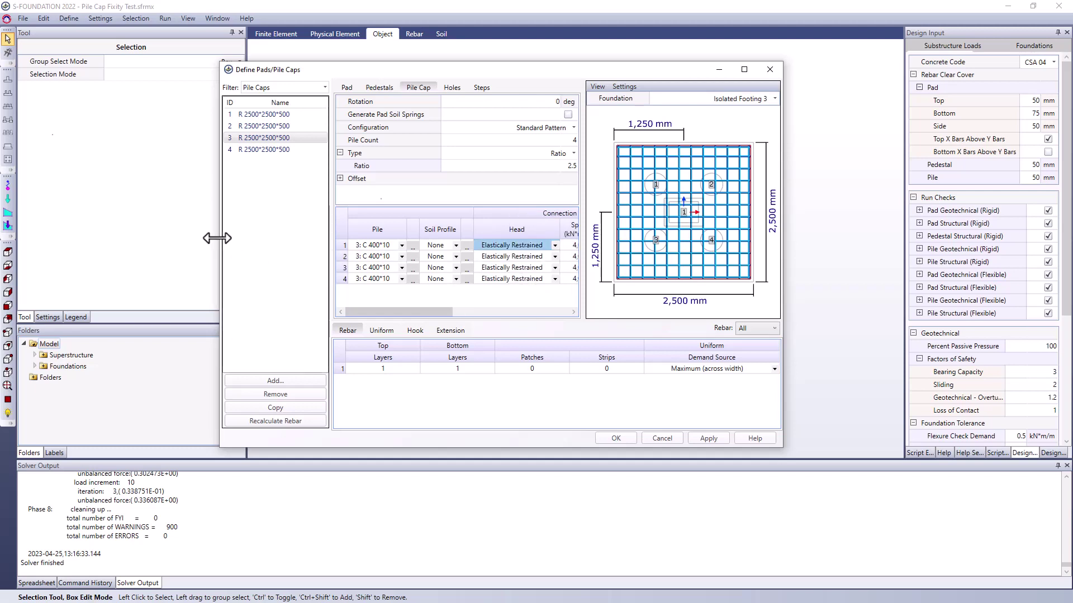
- Widen the dialog and Spring column to read the 4,000 kN*m/rad rotational spring
left_click_drag(217, 239, 84, 244)
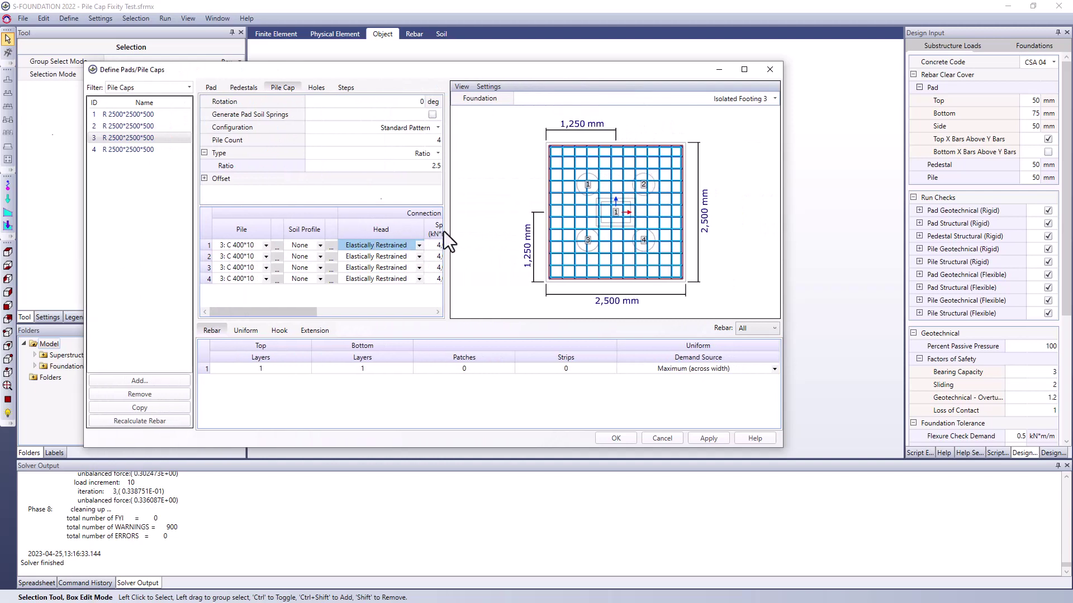
double_click(419, 239)
left_click_drag(446, 206, 610, 206)
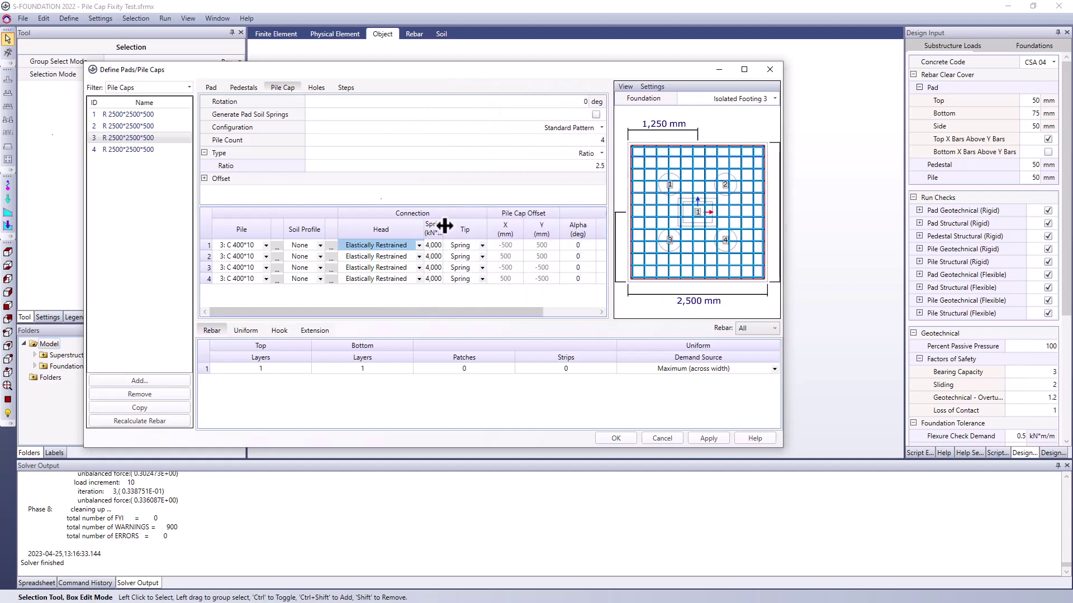
left_click_drag(443, 223, 474, 234)
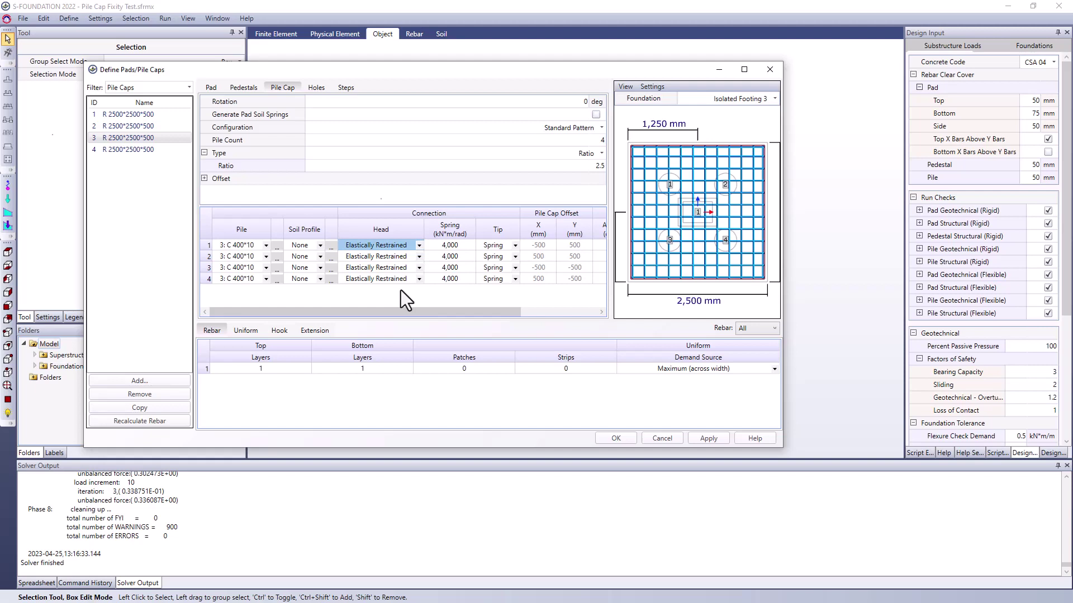
left_click(464, 247)
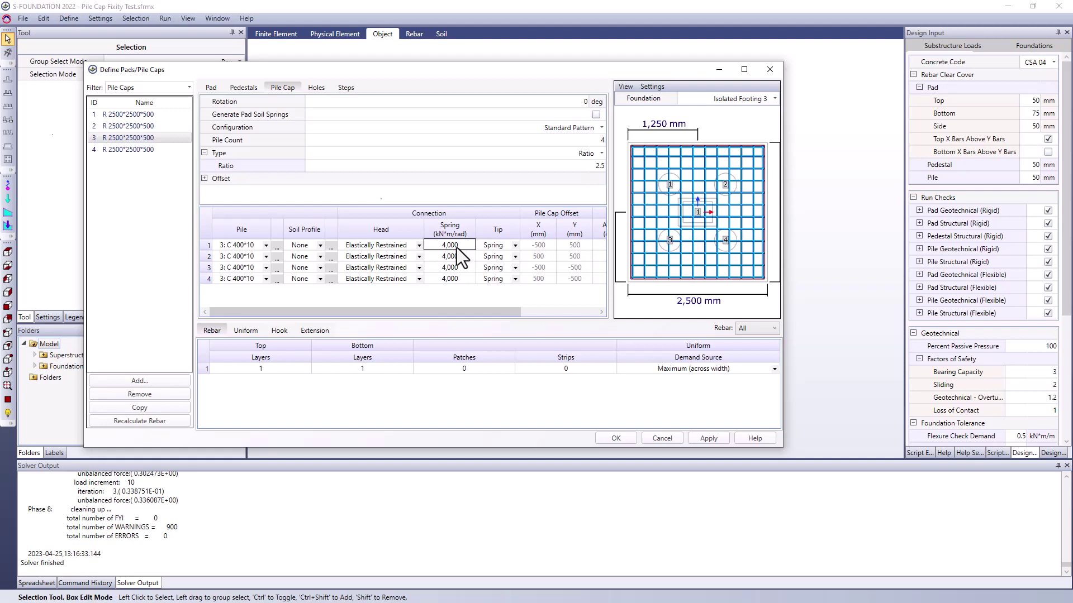
- Set all four pile heads of pile cap 4 to Rotationally Fixed, keeping Spring tips
left_click(145, 150)
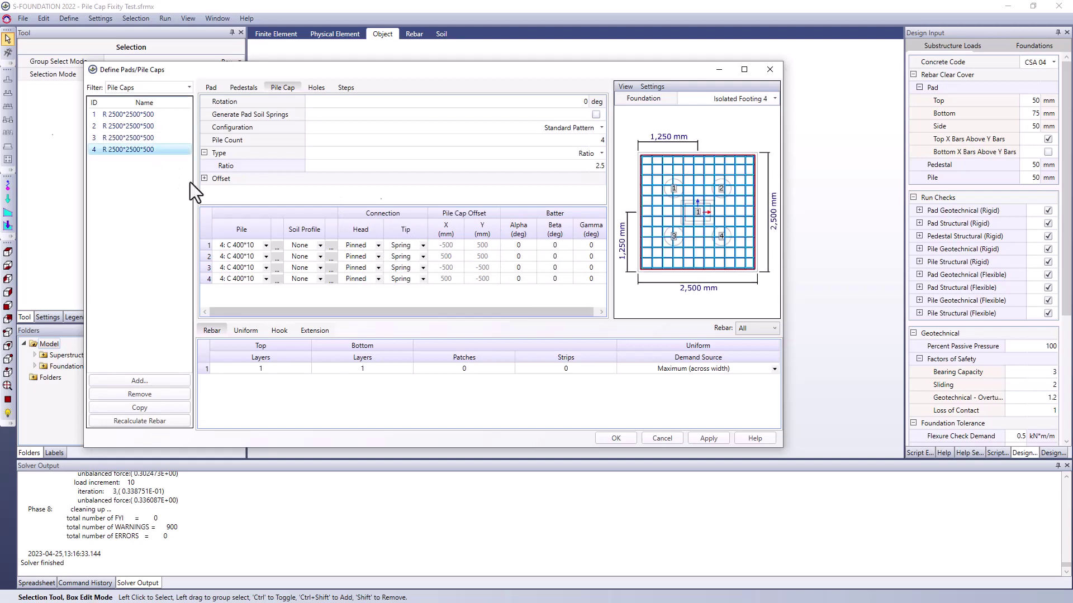
left_click(381, 230)
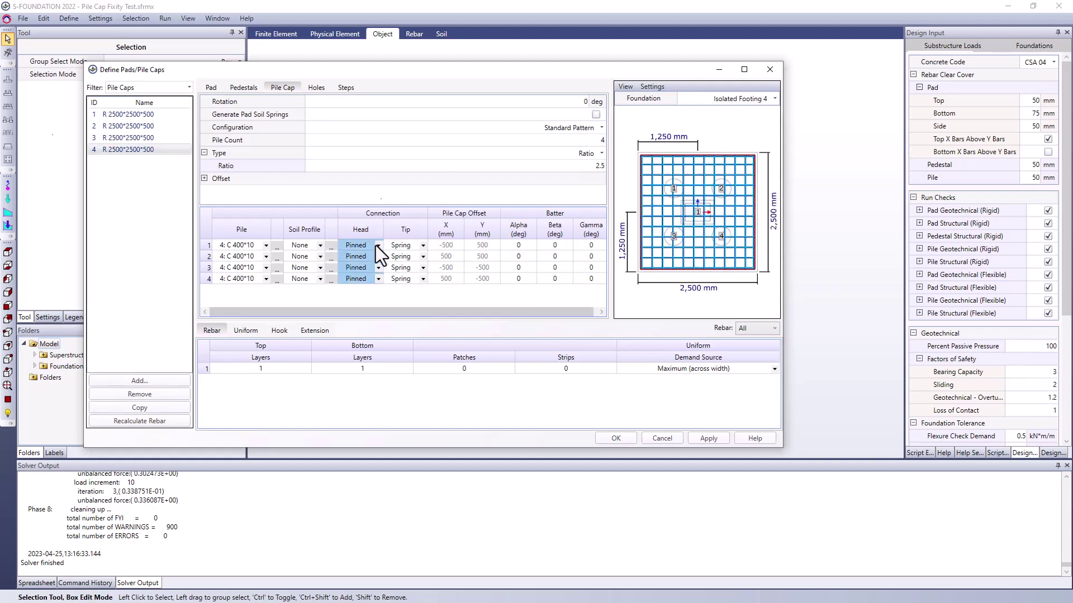
left_click(379, 247)
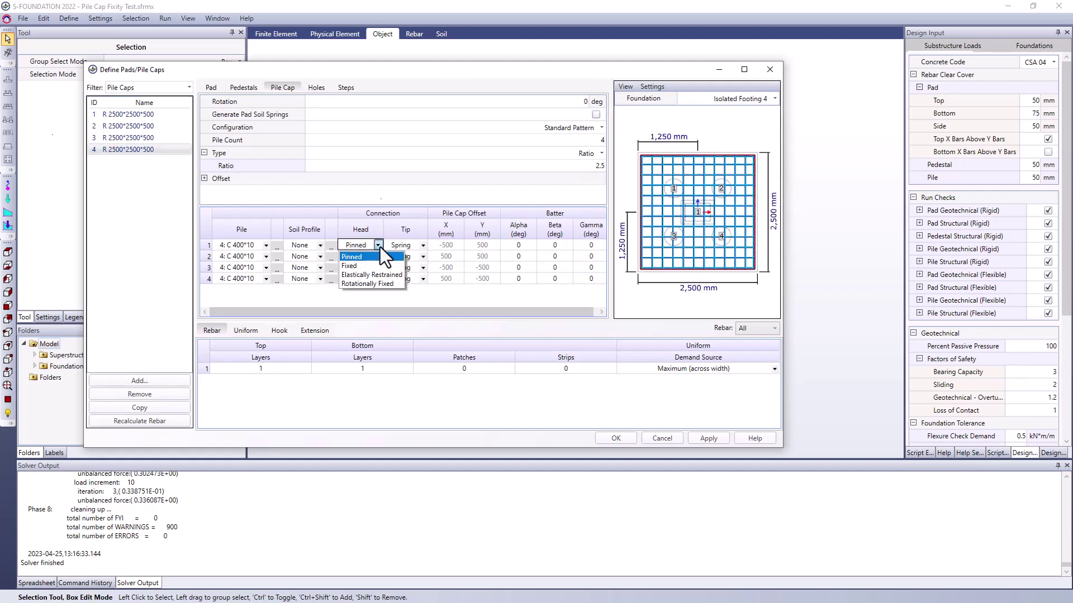
left_click(376, 283)
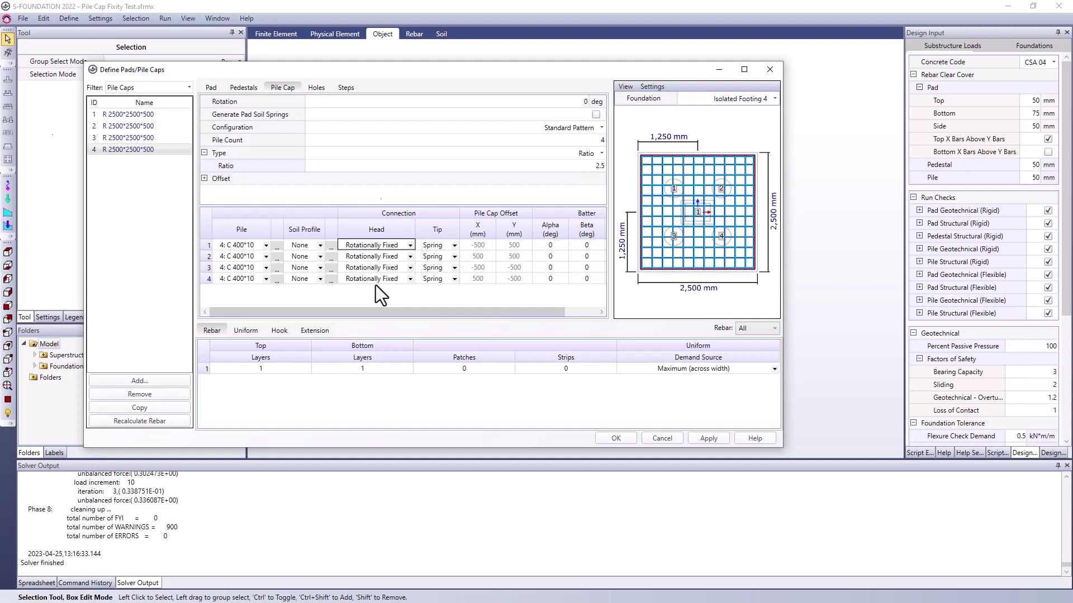
- Close the pile cap definitions and show the finite element model in orthogonal projection
left_click(616, 439)
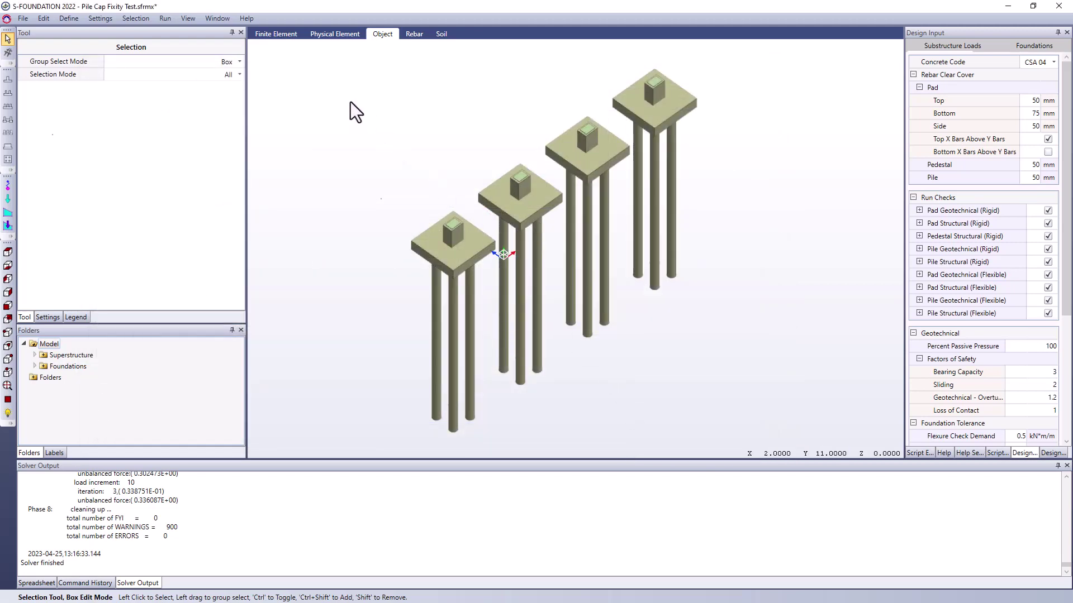
left_click(269, 35)
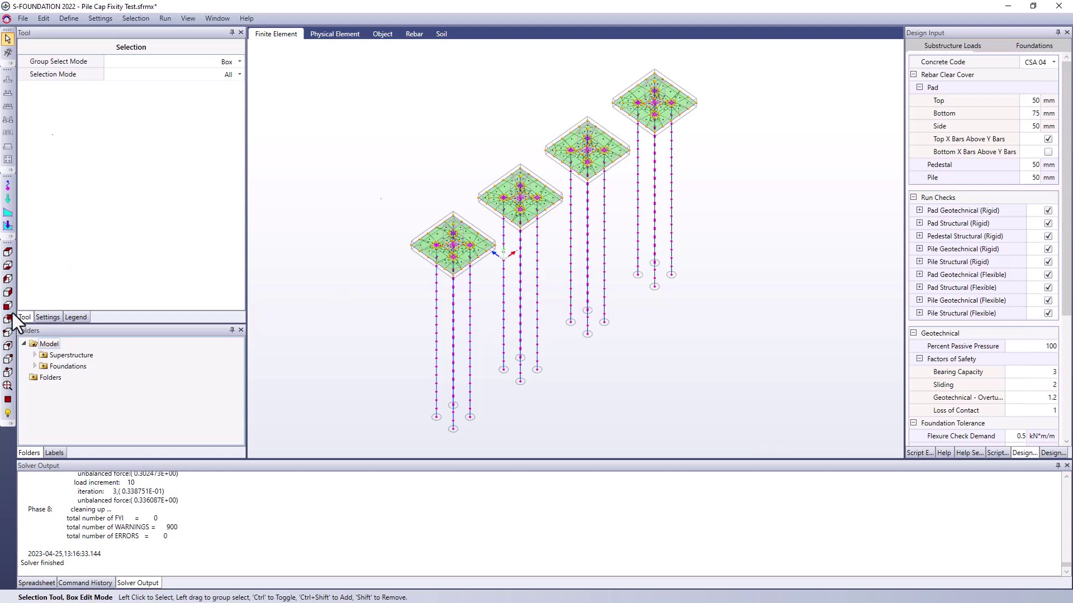
left_click(189, 18)
mouse_move(221, 58)
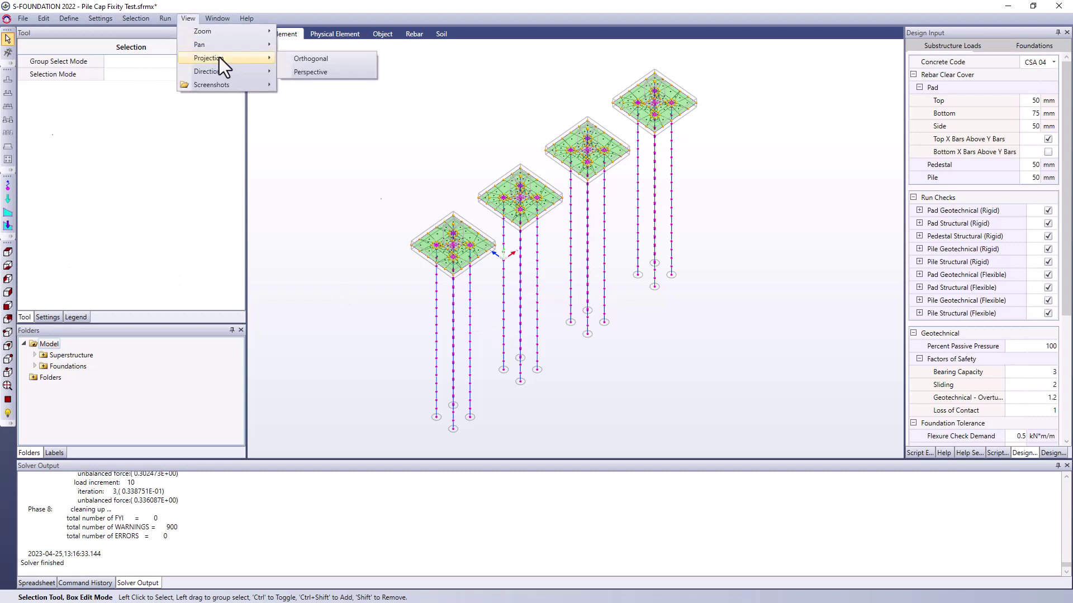
left_click(325, 59)
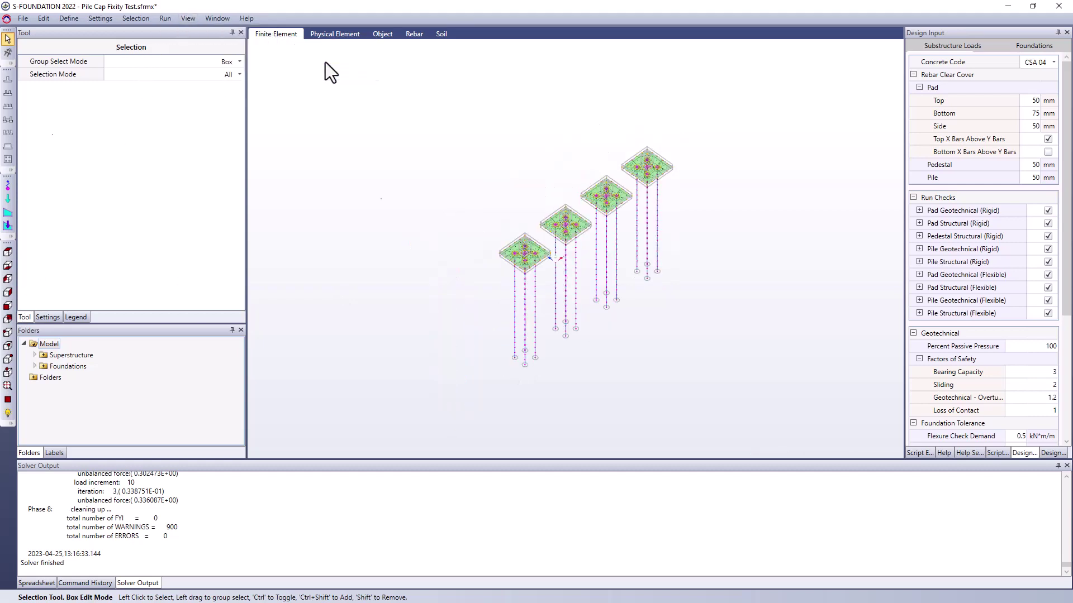
- Switch to the front elevation and zoom to frame the four pile caps and piles
left_click(8, 305)
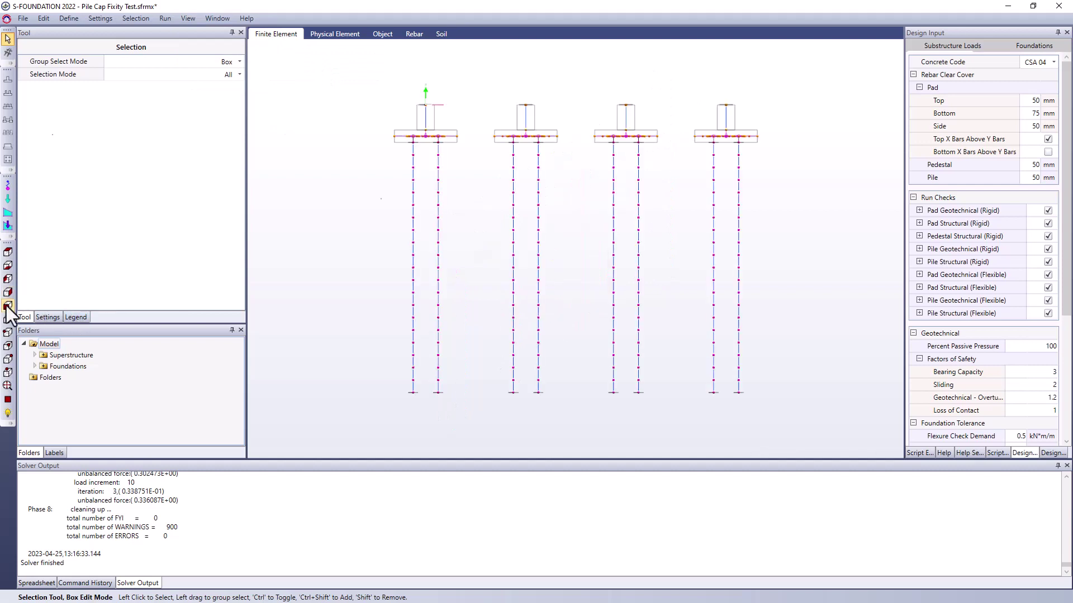
scroll(450, 111, "up", 3)
scroll(447, 150, "up", 2)
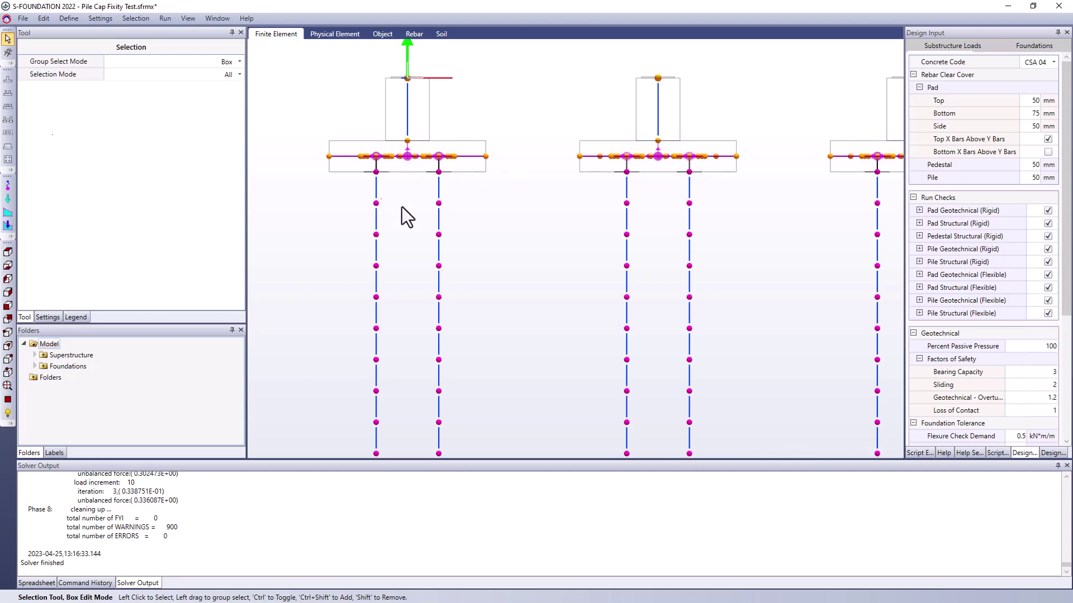
scroll(472, 249, "down", 5)
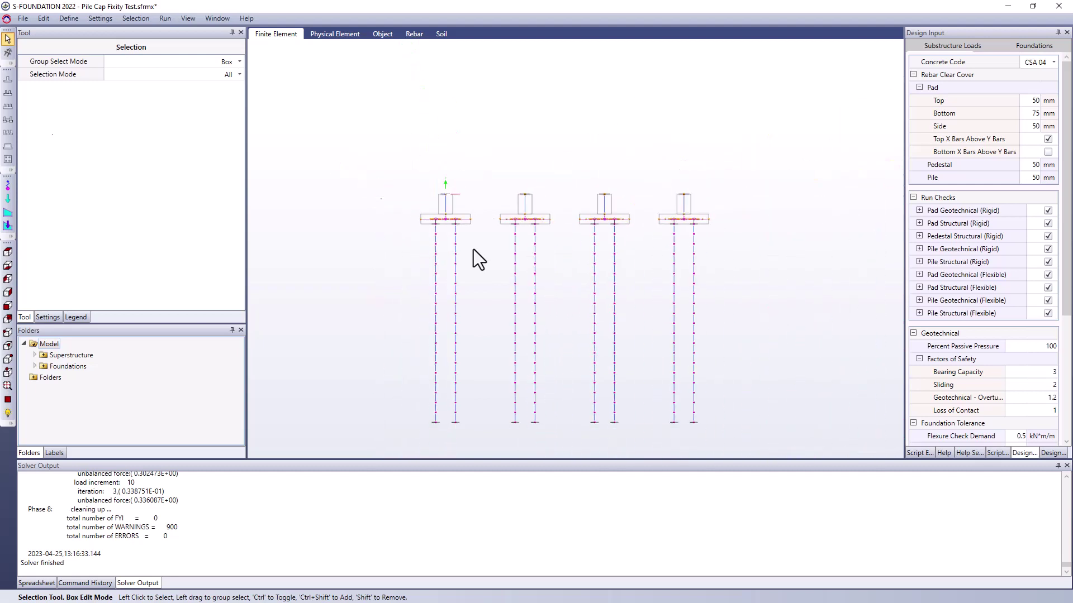
- Save the model and run Analyze And Code Check
left_click(163, 20)
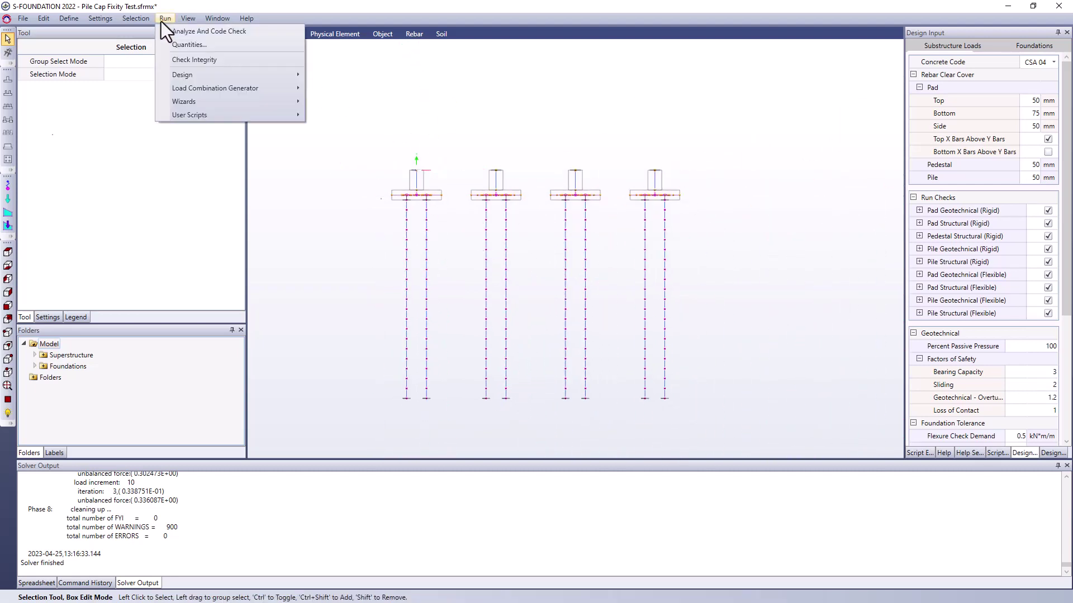
left_click(167, 31)
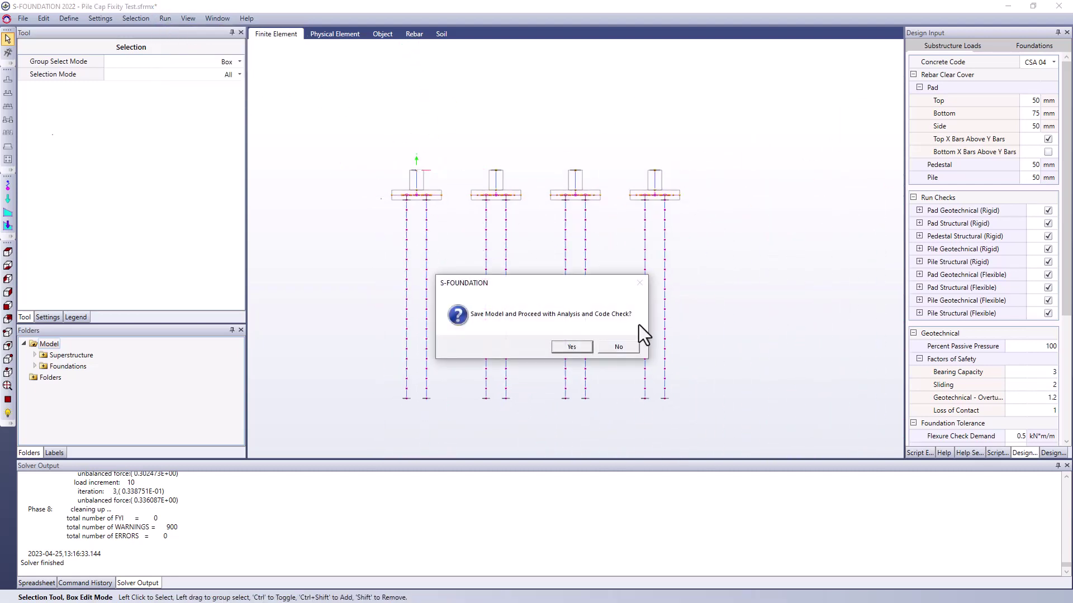
left_click(571, 347)
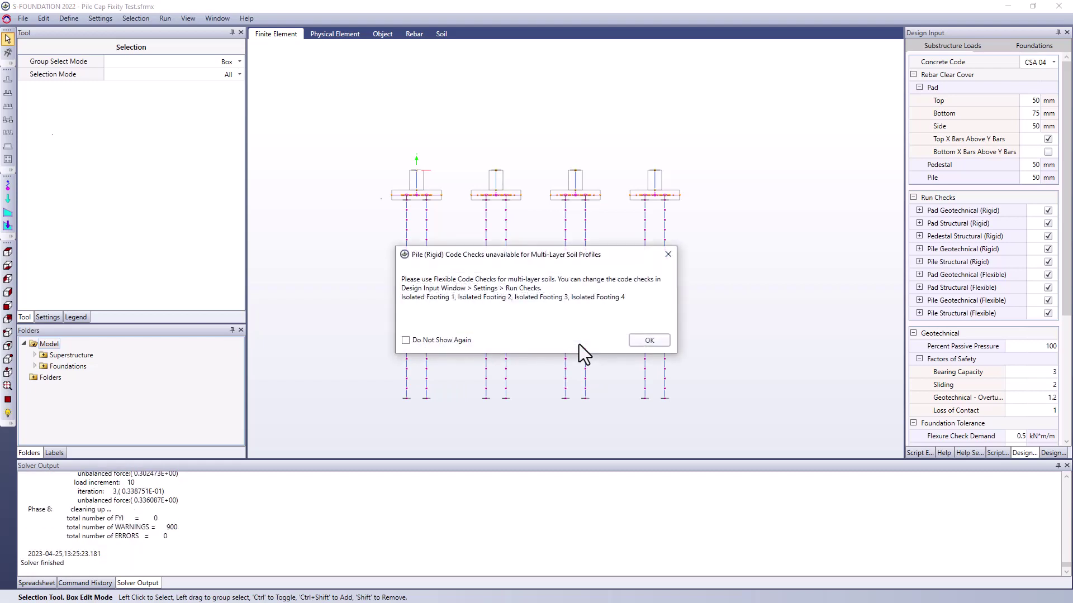
- Dismiss the rigid pile warning and center the 0.5, 0.55, 0.56, 0.25 flexure utilization contours
left_click(646, 339)
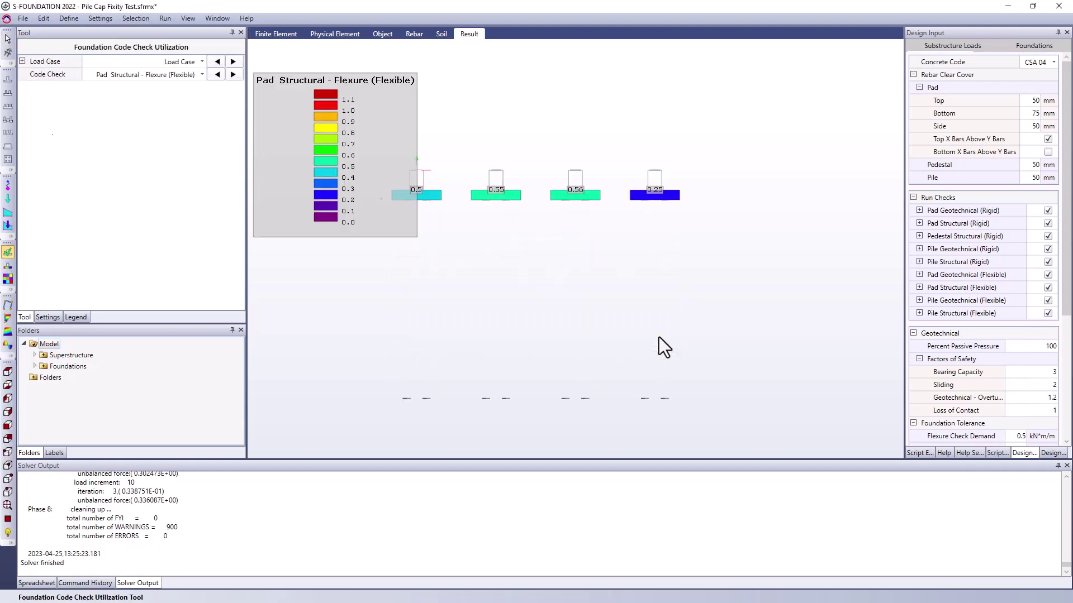
middle_click_drag(659, 337, 715, 317)
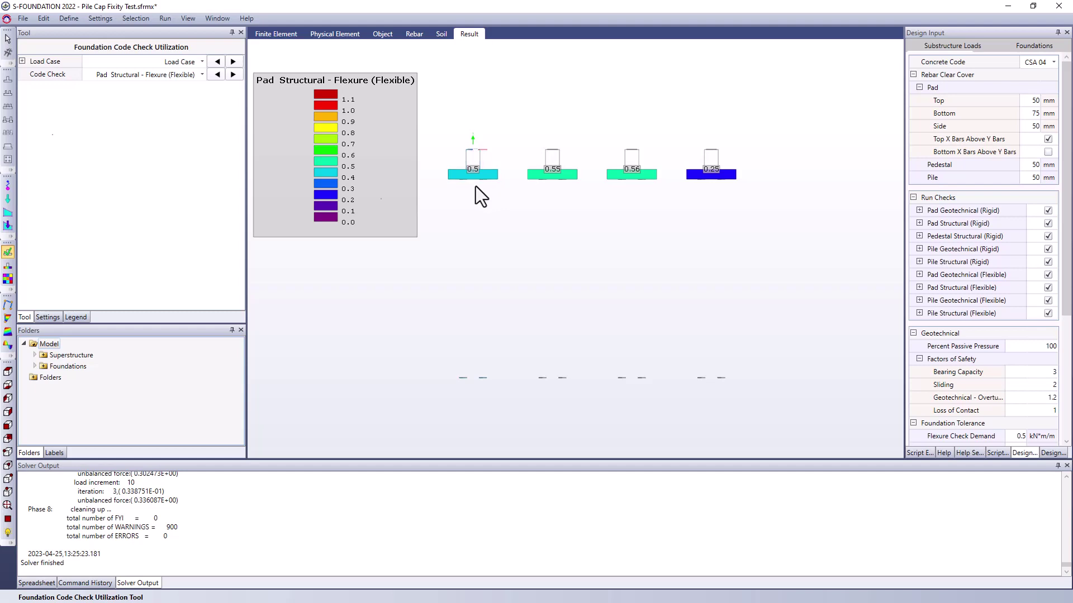
- Display and animate the load case 1 deflections of the four pile caps and piles
left_click(8, 305)
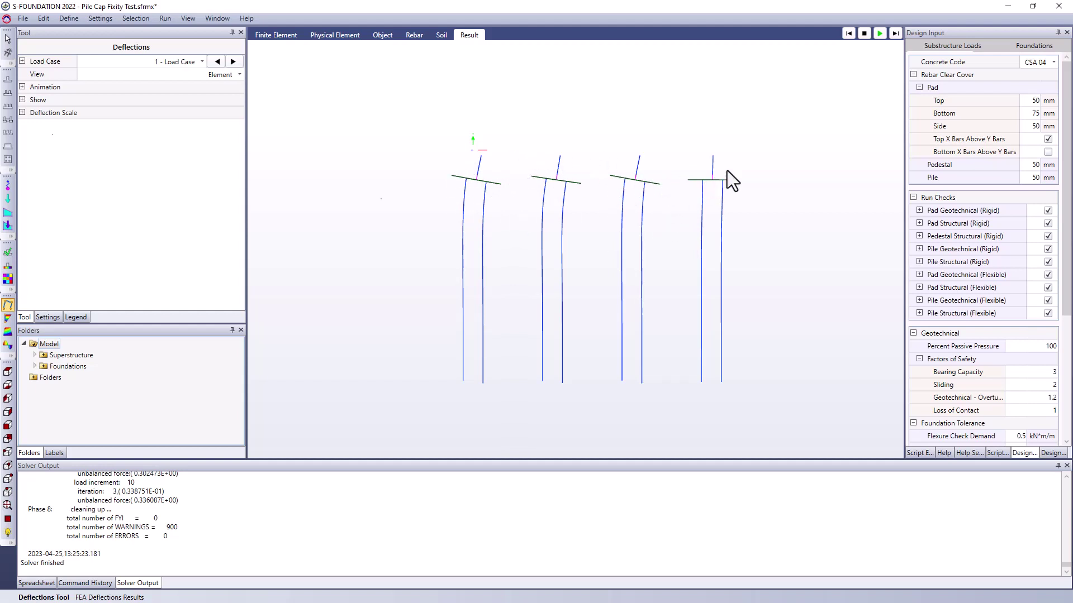
left_click(879, 34)
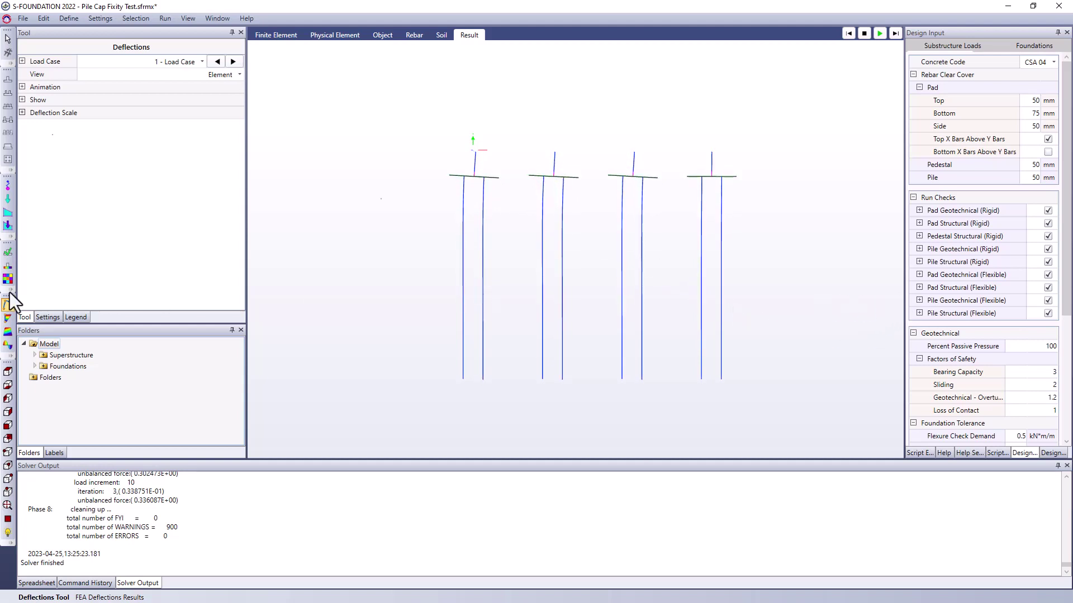
- Plot pile My bending moments (−7.63 to 41.22 kN·m) for load case 1 and widen the side panel
left_click(9, 322)
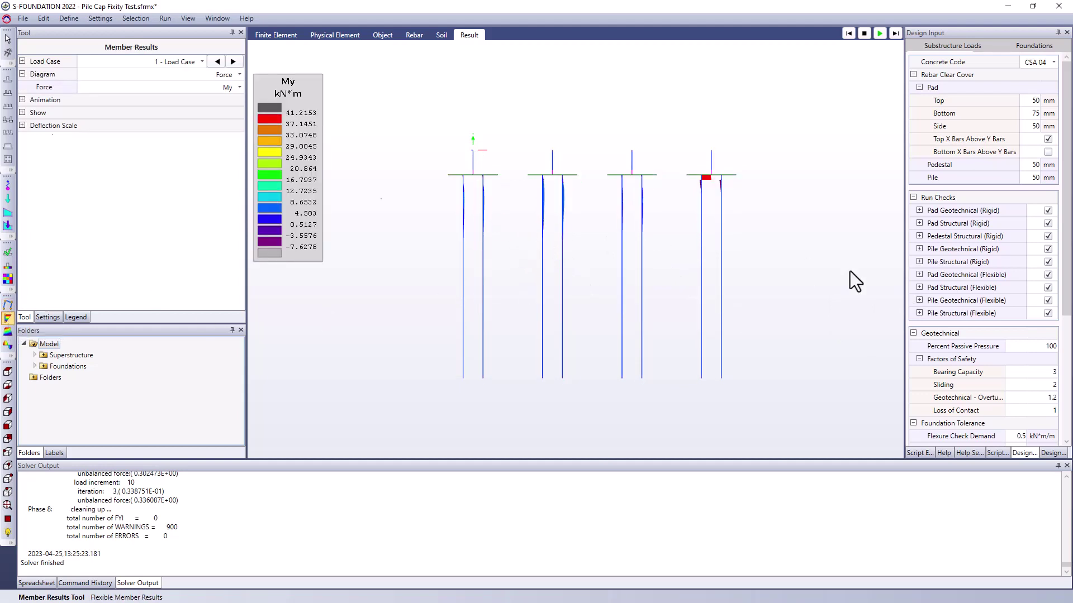
left_click_drag(905, 280, 762, 283)
- Show Design Output pile results for the load case's Isolated Footing 1 in a widened panel
left_click(978, 453)
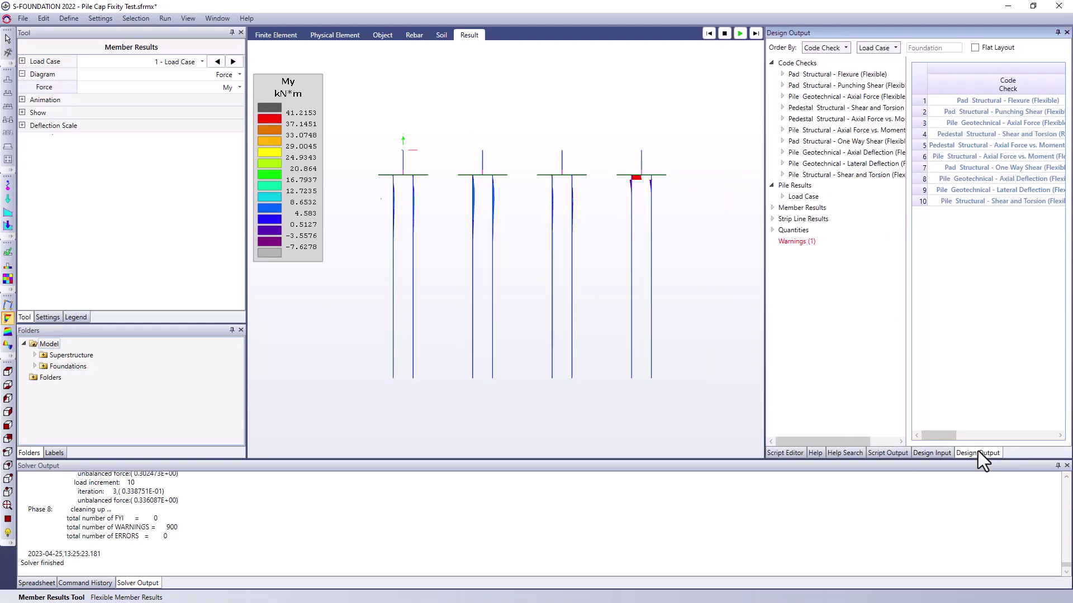
left_click(797, 196)
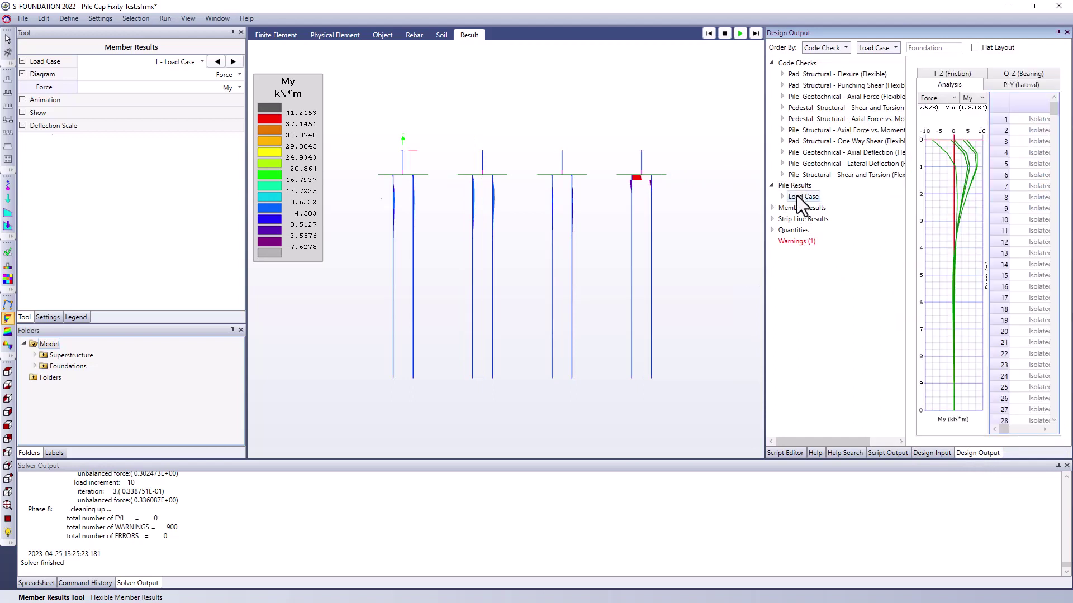
left_click_drag(765, 171, 719, 180)
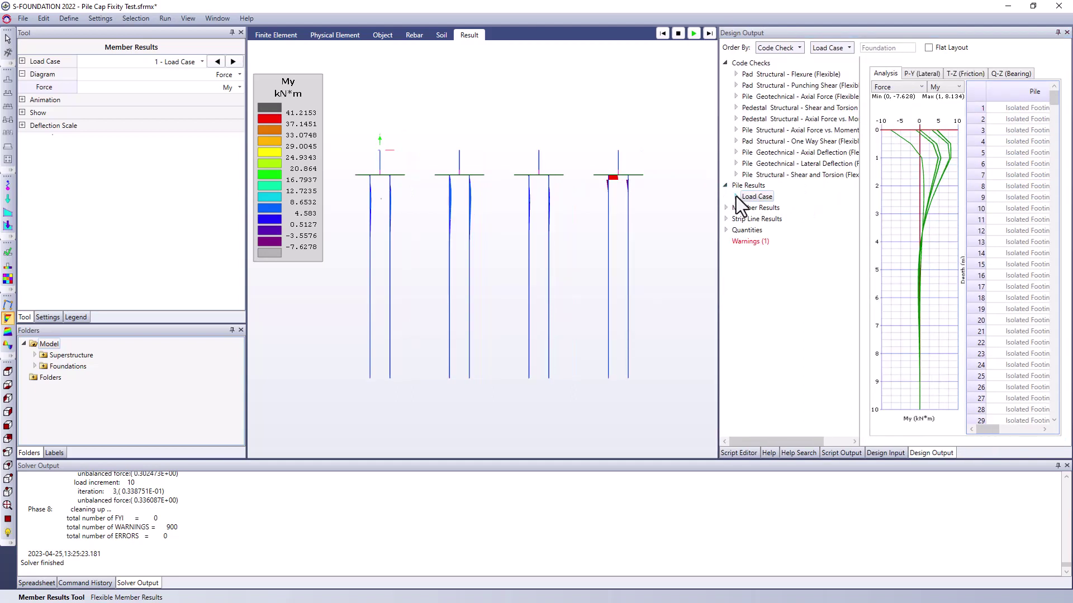
left_click(735, 196)
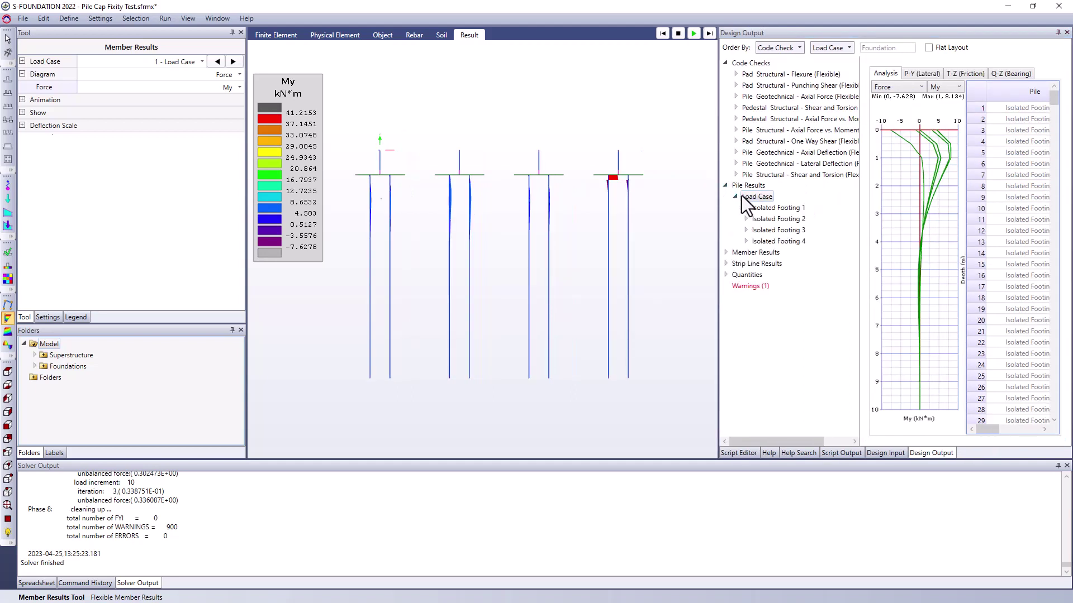
left_click(790, 208)
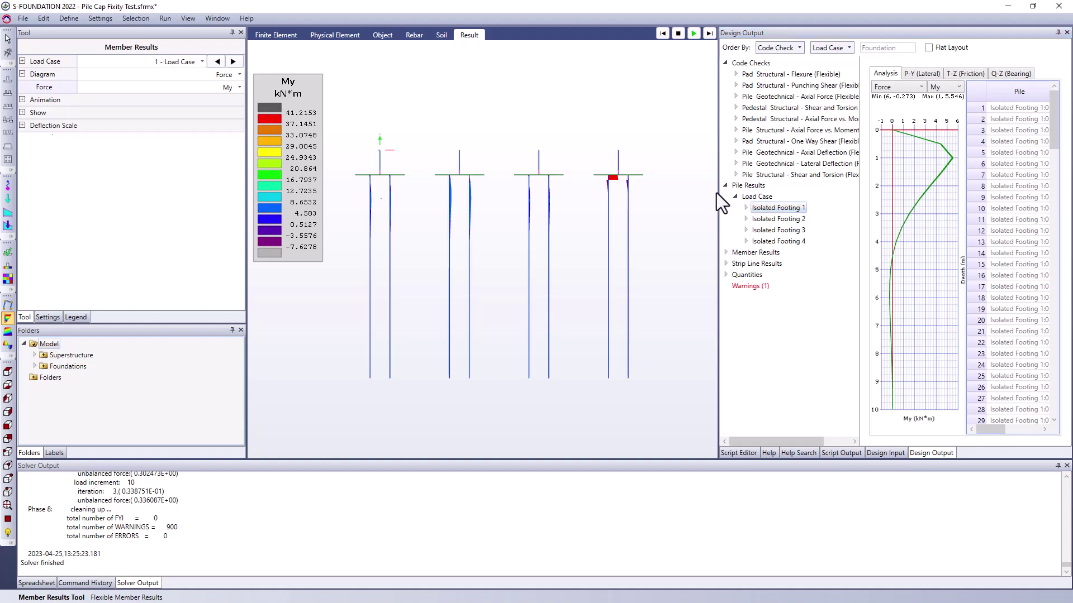
left_click_drag(589, 202, 591, 202)
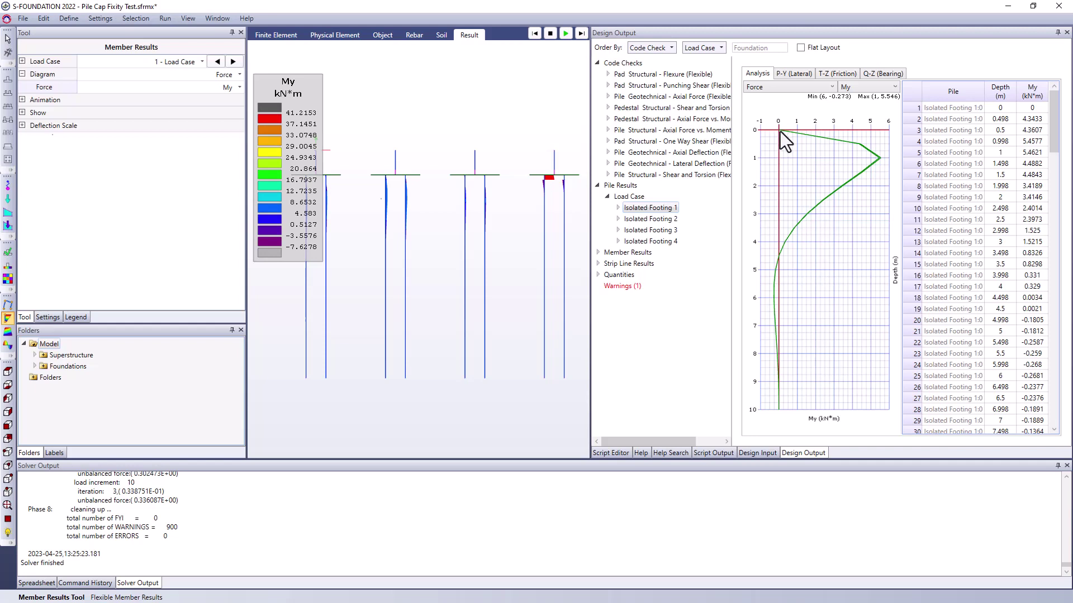
- View piles 1–3 individually, ending at pile 3's 5.464 kN·m peak and 462.361 kN capacity
left_click(618, 207)
left_click(632, 219)
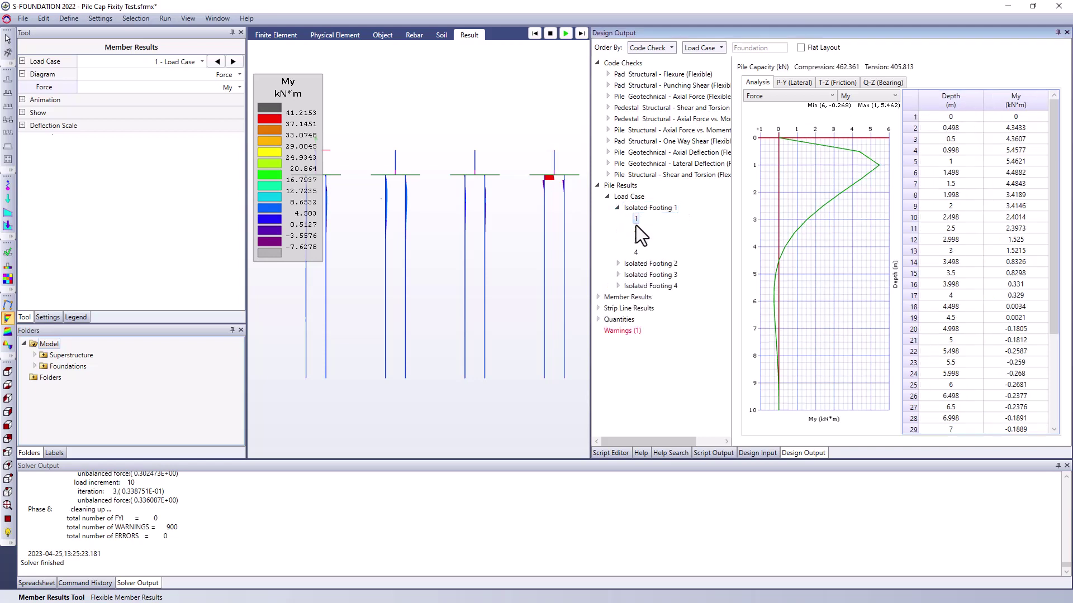
left_click(635, 231)
left_click(642, 241)
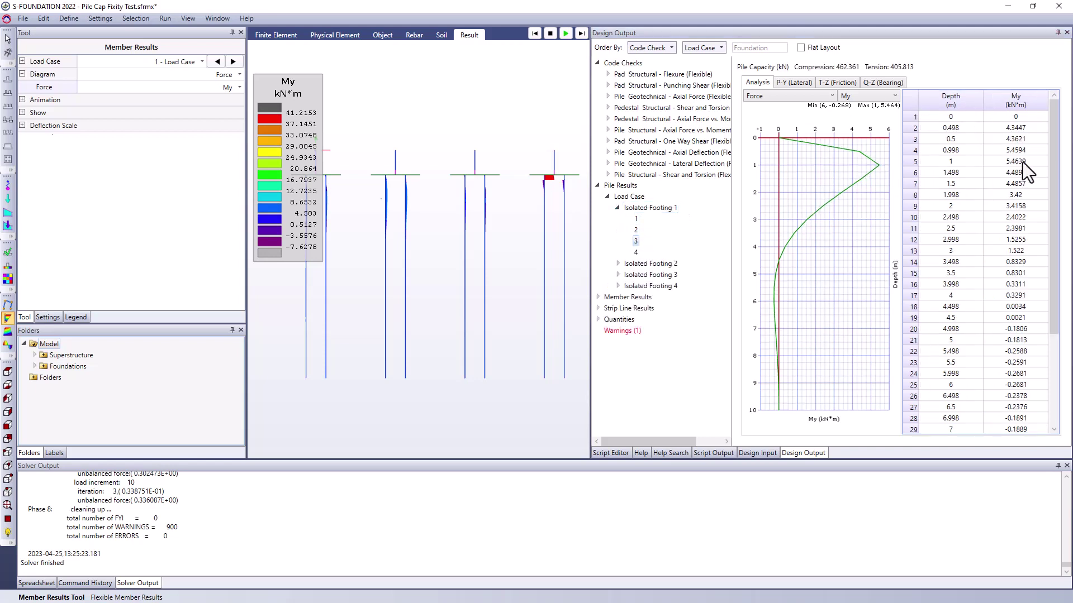
- Collapse Isolated Footing 1's pile list and show Isolated Footing 2's My-depth results peaking at 8.134 kN·m
left_click(646, 209)
left_click(618, 208)
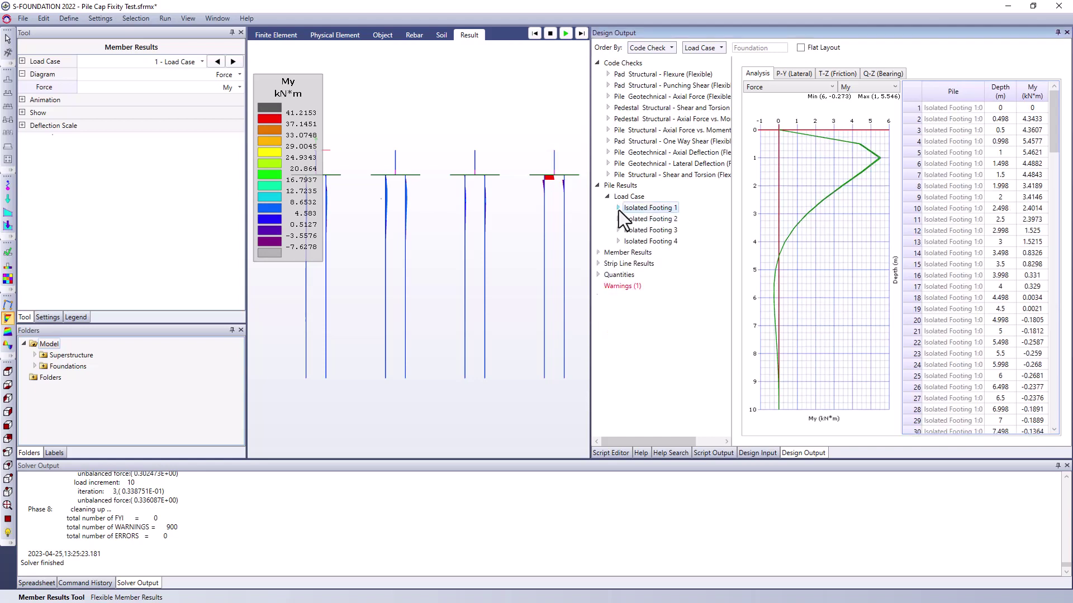
left_click(656, 221)
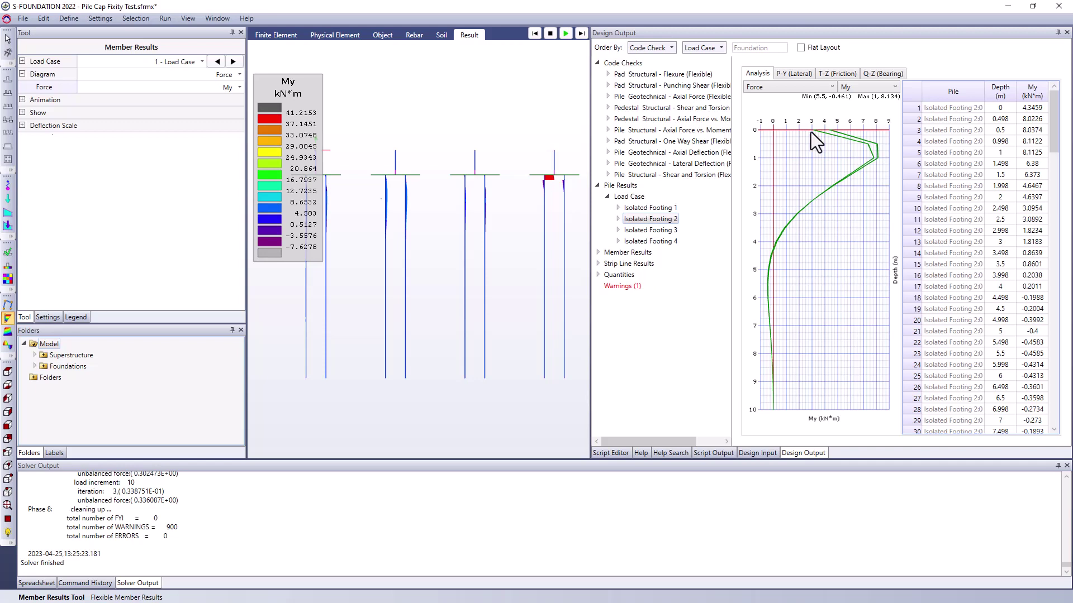
left_click(664, 230)
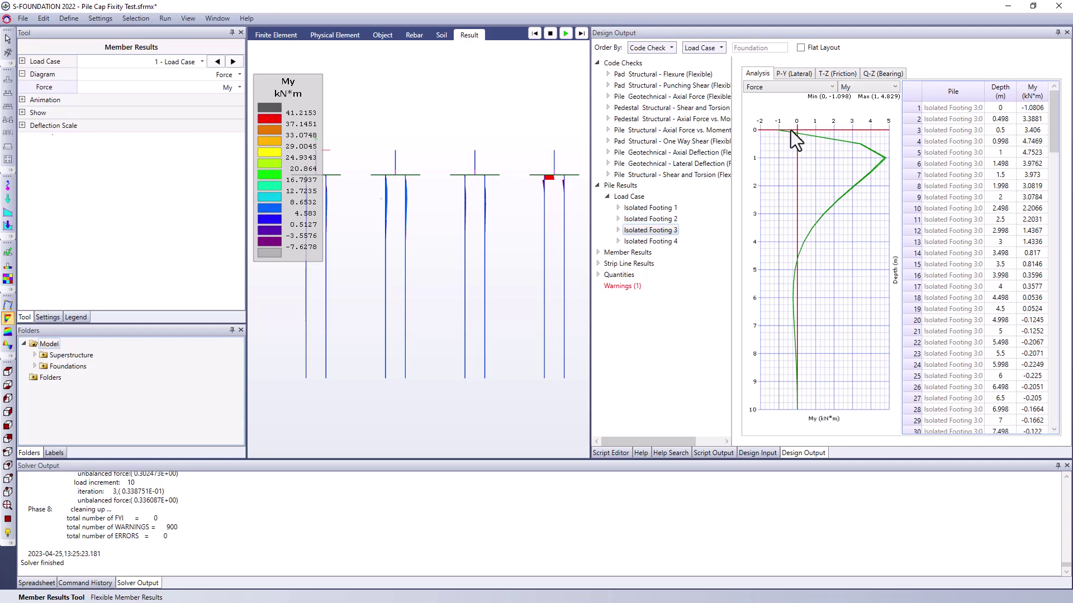
- Show Isolated Footing 4's pile My results (−7.628 at head, 1.066 peak near 2 m) and narrow the panel
left_click(665, 245)
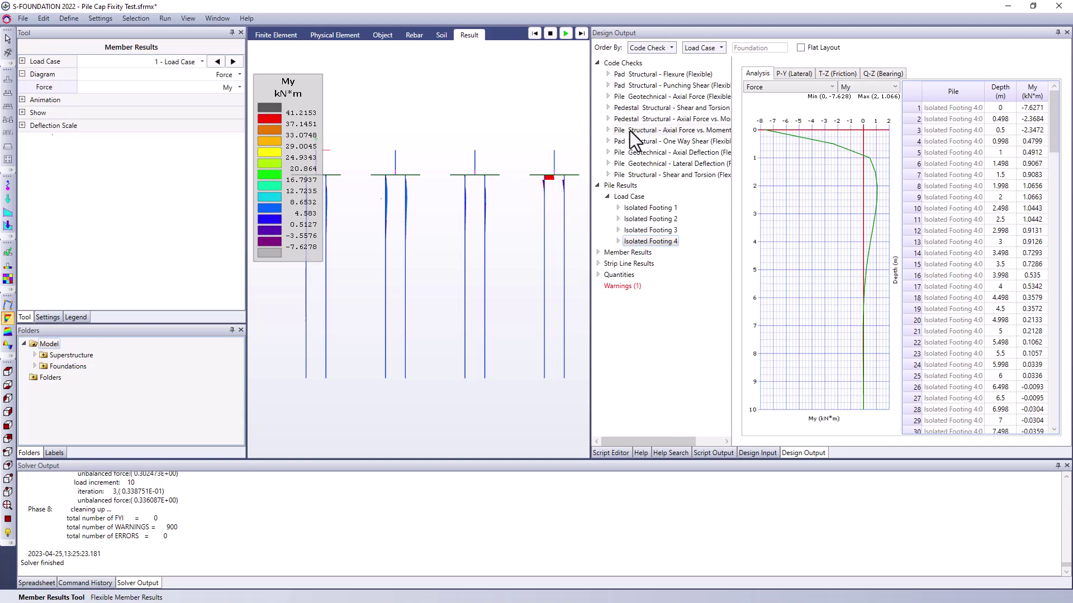
left_click_drag(589, 145, 778, 146)
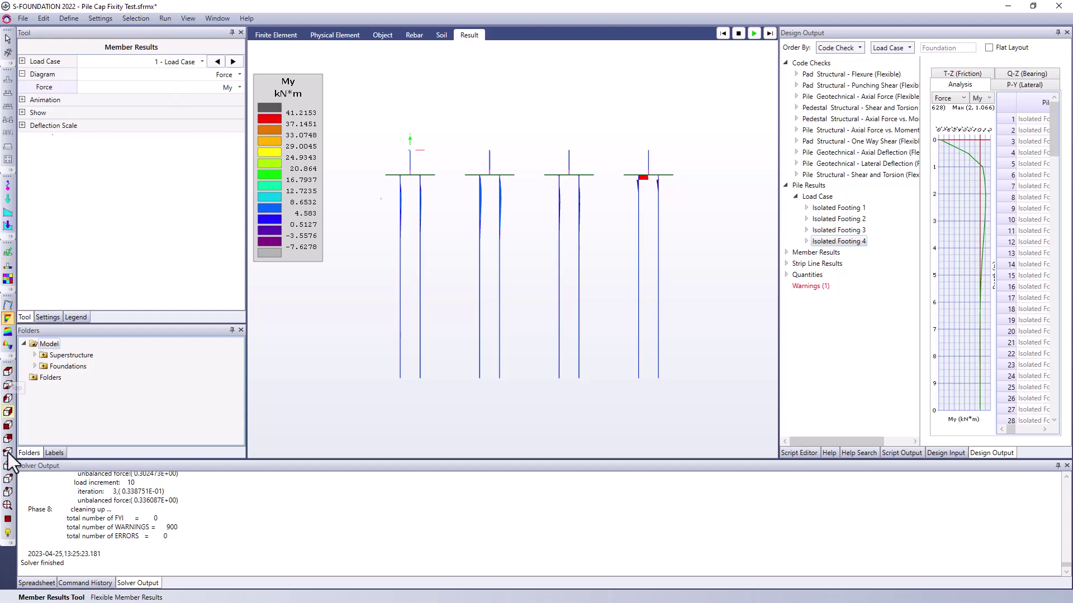
- In top view, contour Mx Bot Wood Armer moments (0 to −34.74 kN·m/m) over the centred pads
left_click(7, 519)
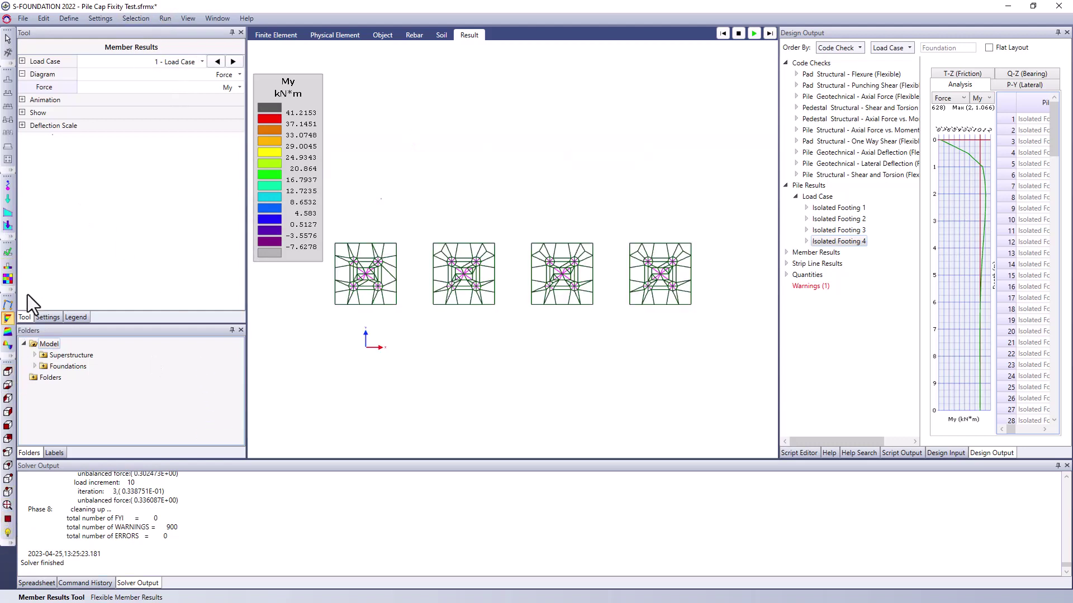
left_click(9, 332)
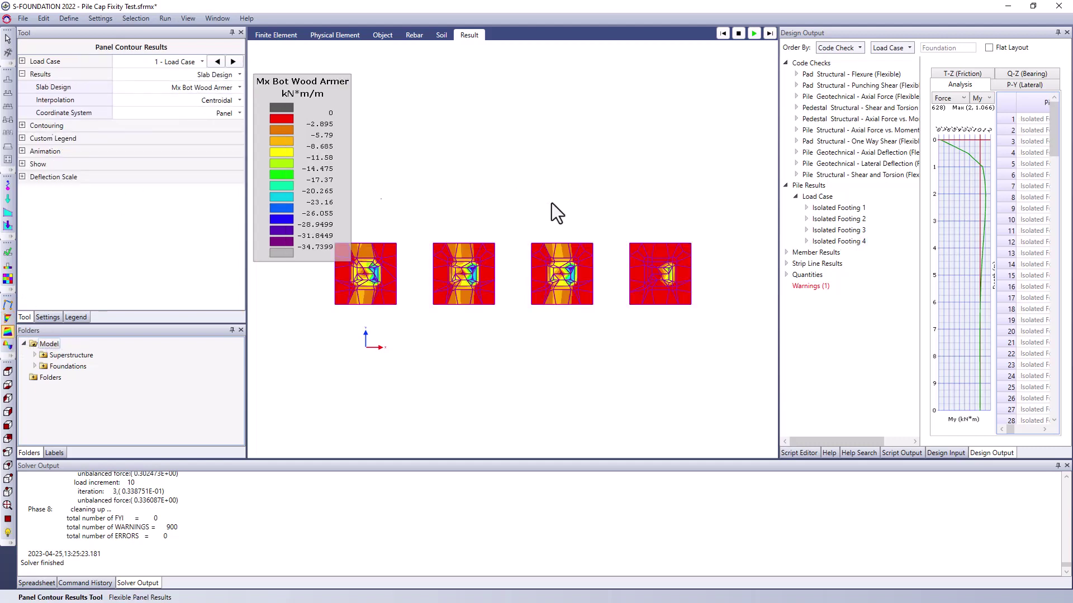
middle_click_drag(555, 211, 597, 165)
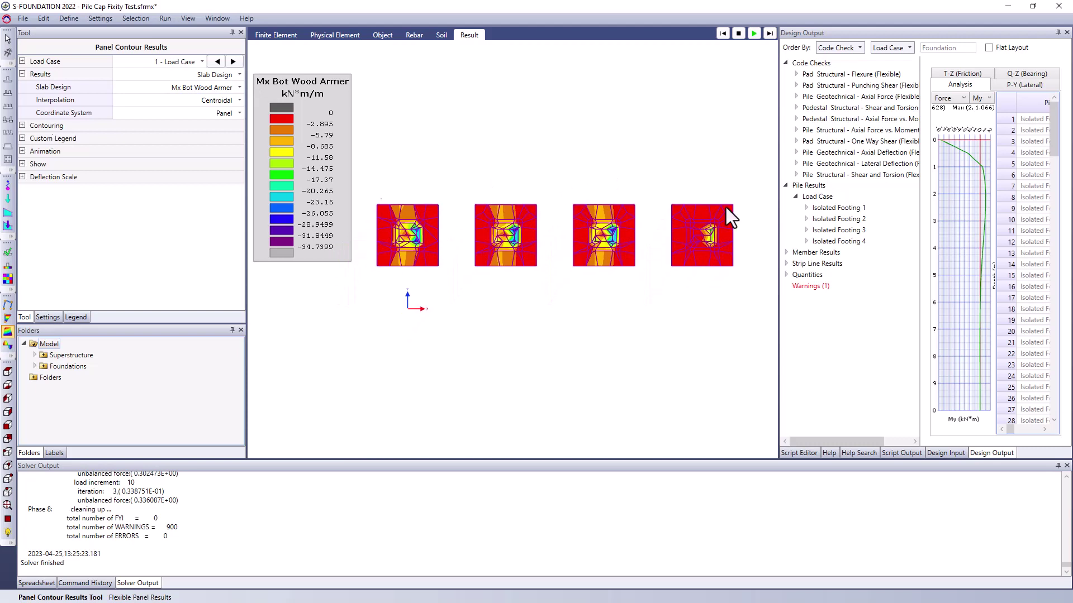